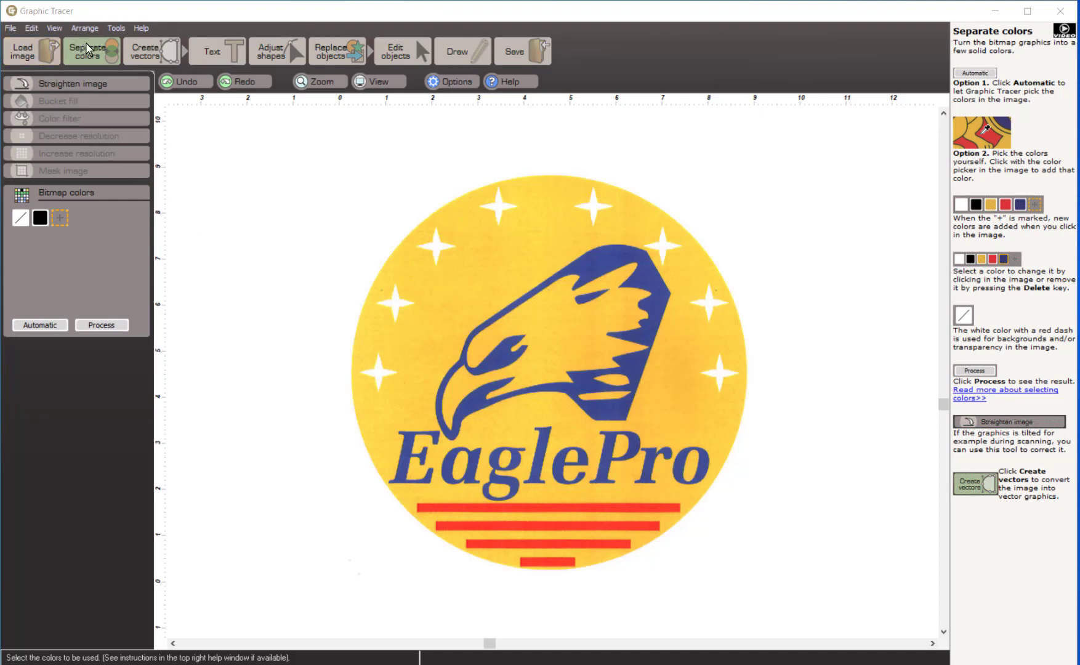
Separate the logo bitmap using automatically picked colors, process it, and convert the result to vectors.
{"action": "left_click", "coordinate": [25, 325]}
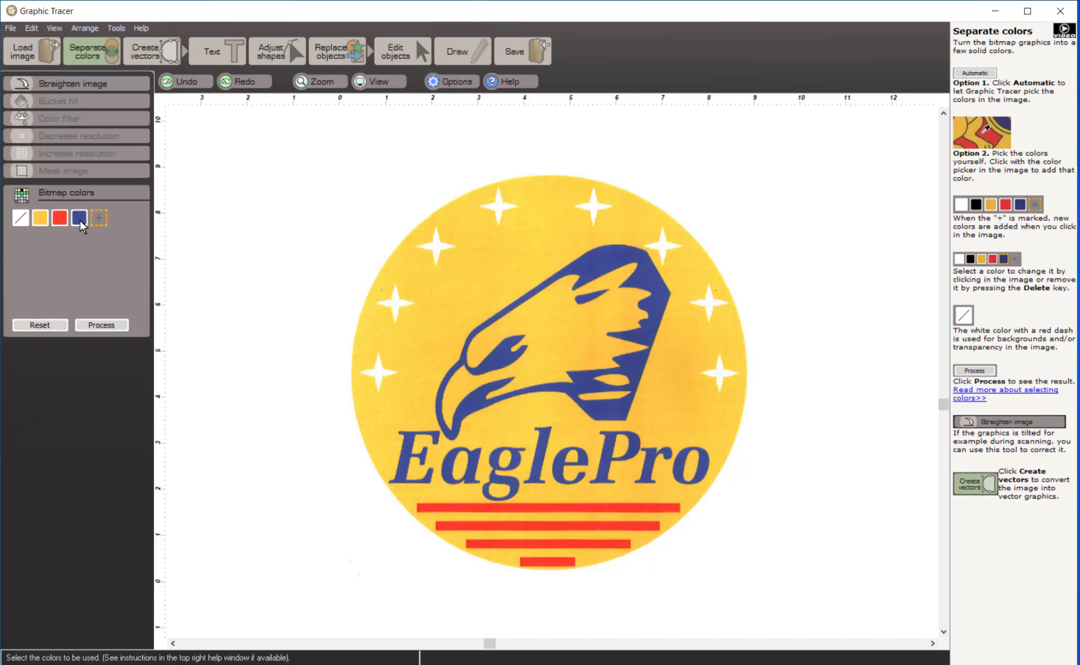
{"action": "left_click", "coordinate": [106, 326]}
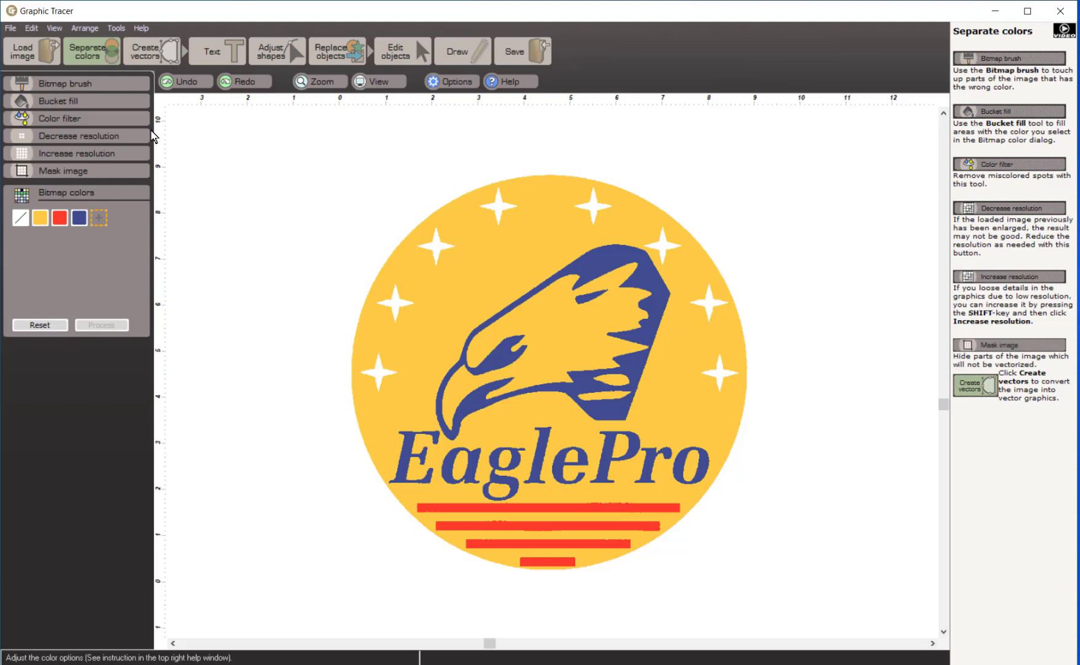
{"action": "left_click", "coordinate": [148, 54]}
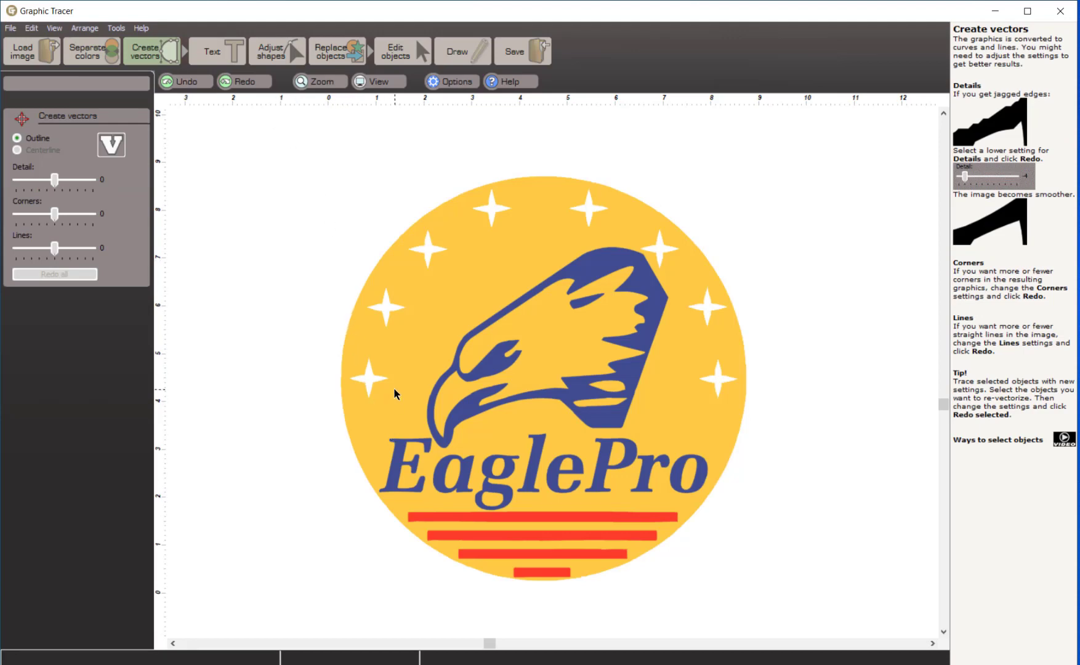
Examine the traced stars, lettering and red bars up close for the quality of their vector edges.
{"action": "scroll", "coordinate": [394, 386], "scroll_direction": "up", "scroll_amount": 3}
{"action": "scroll", "coordinate": [552, 371], "scroll_direction": "up", "scroll_amount": 1}
{"action": "scroll", "coordinate": [552, 371], "scroll_direction": "down", "scroll_amount": 1}
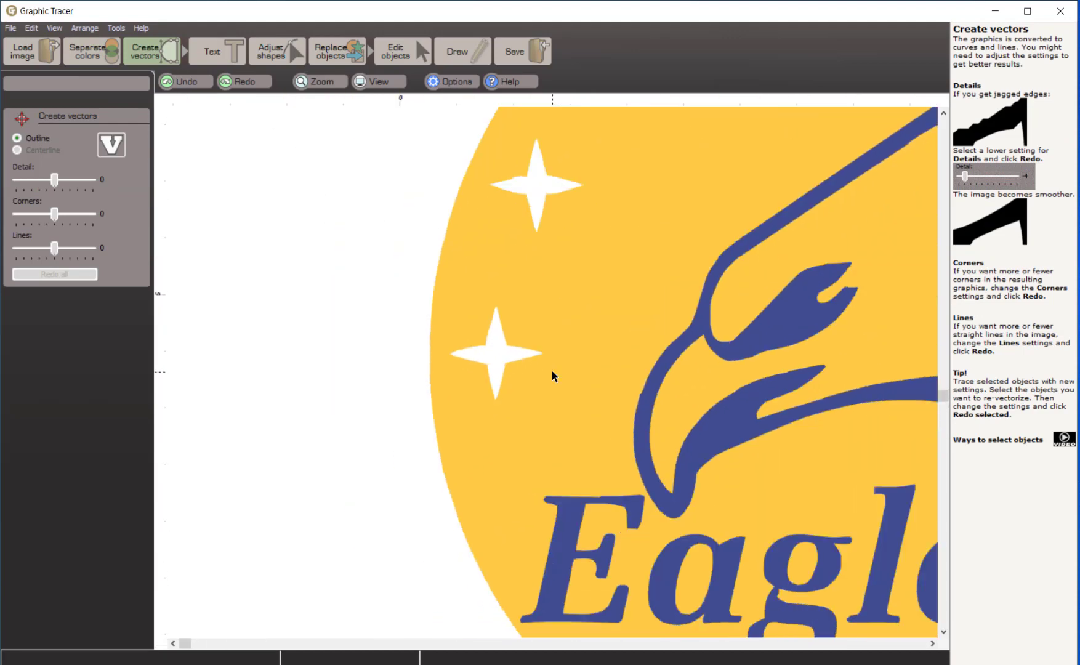
{"action": "scroll", "coordinate": [552, 371], "scroll_direction": "up", "scroll_amount": 2}
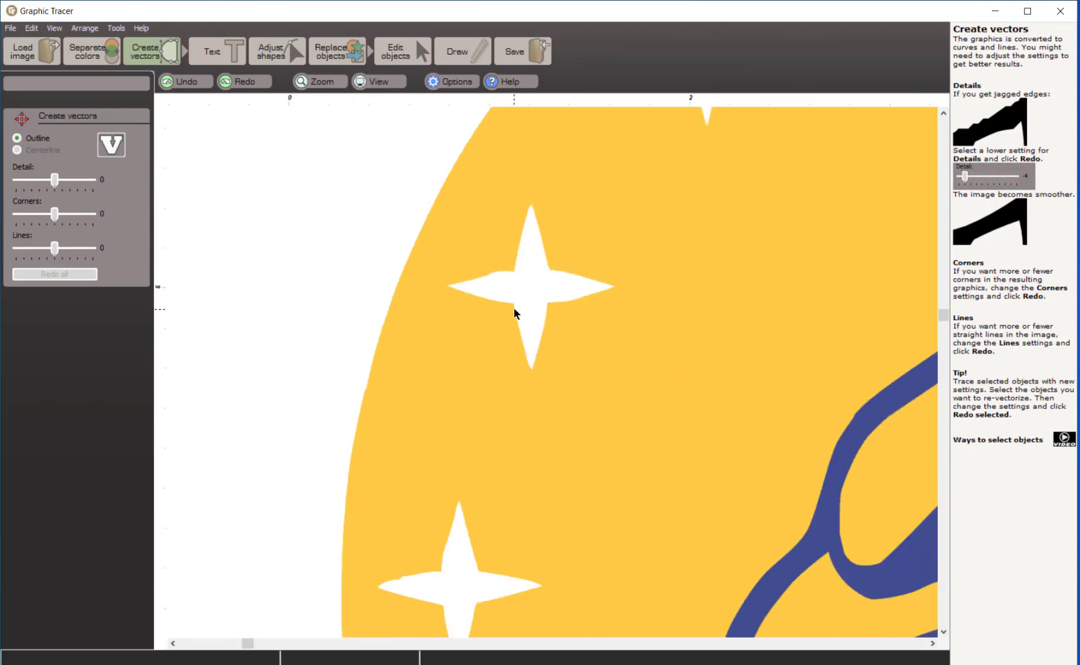
{"action": "scroll", "coordinate": [514, 308], "scroll_direction": "down", "scroll_amount": 4}
{"action": "scroll", "coordinate": [653, 574], "scroll_direction": "up", "scroll_amount": 2}
{"action": "scroll", "coordinate": [552, 370], "scroll_direction": "up", "scroll_amount": 1}
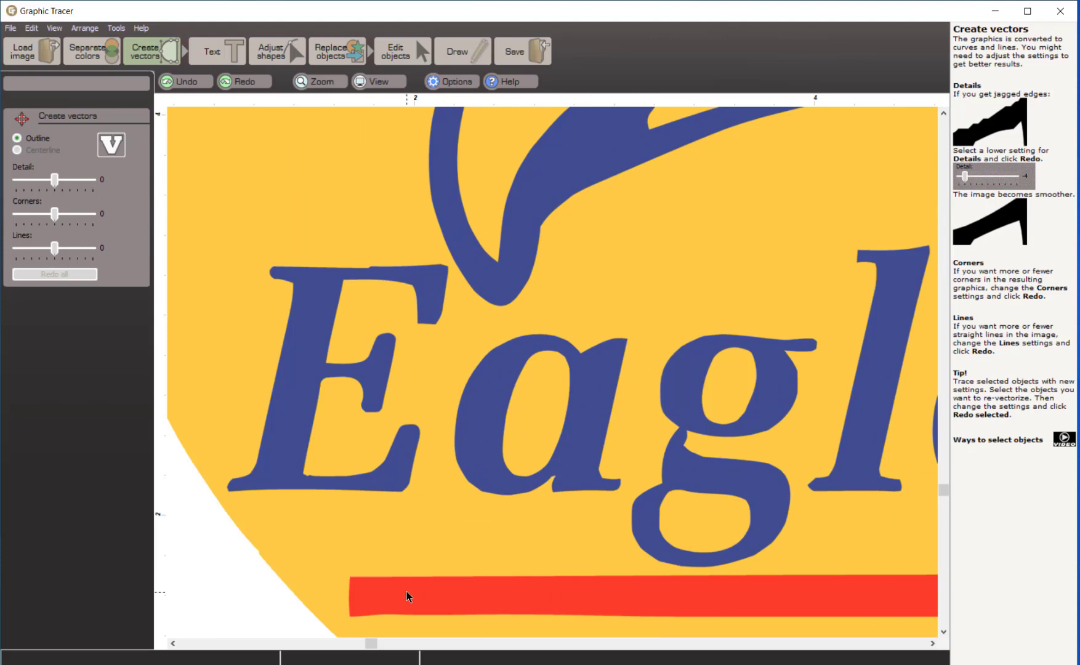
{"action": "scroll", "coordinate": [407, 592], "scroll_direction": "down", "scroll_amount": 1}
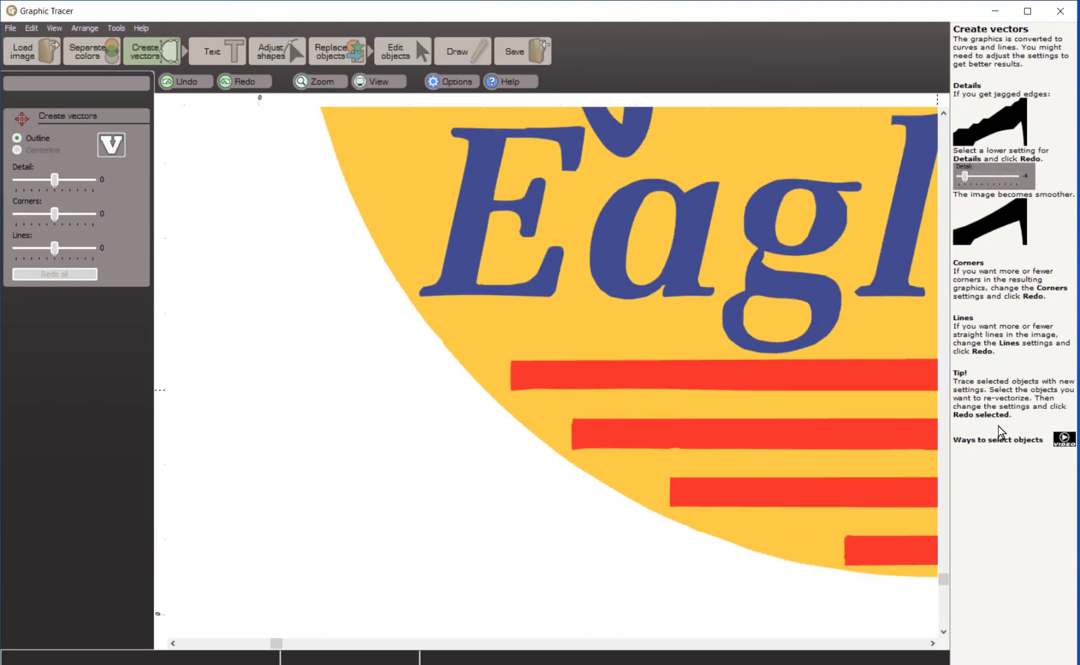
{"action": "scroll", "coordinate": [716, 134], "scroll_direction": "down", "scroll_amount": 3}
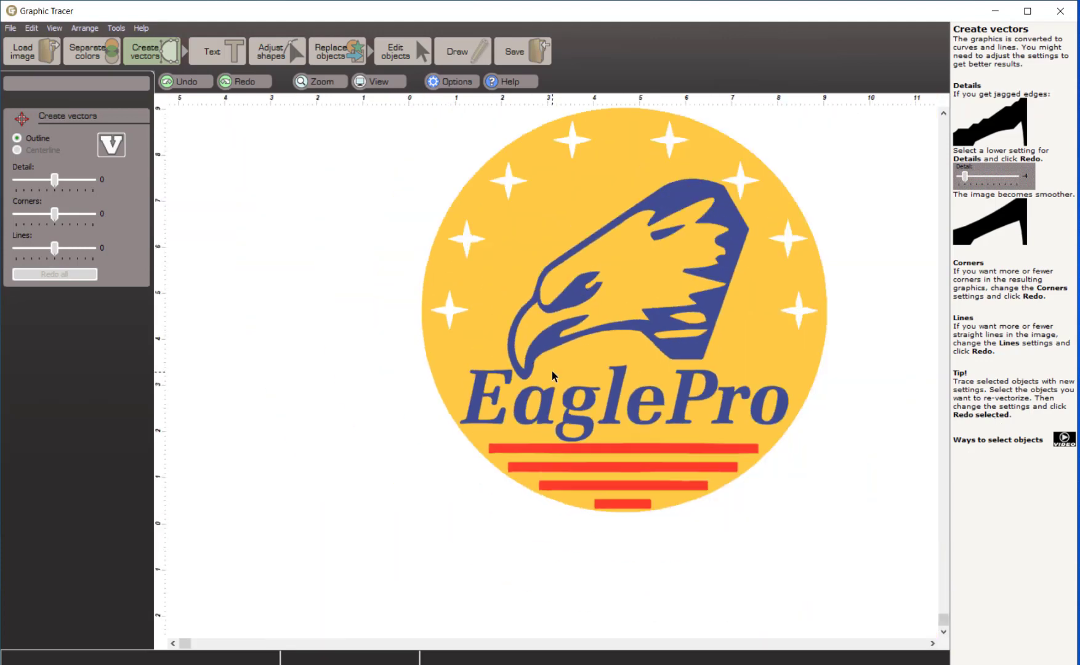
Select all the EaglePro lettering and start identifying its font with the straight text baseline.
{"action": "left_click", "coordinate": [215, 52]}
{"action": "left_click_drag", "start_coordinate": [401, 347], "coordinate": [838, 450]}
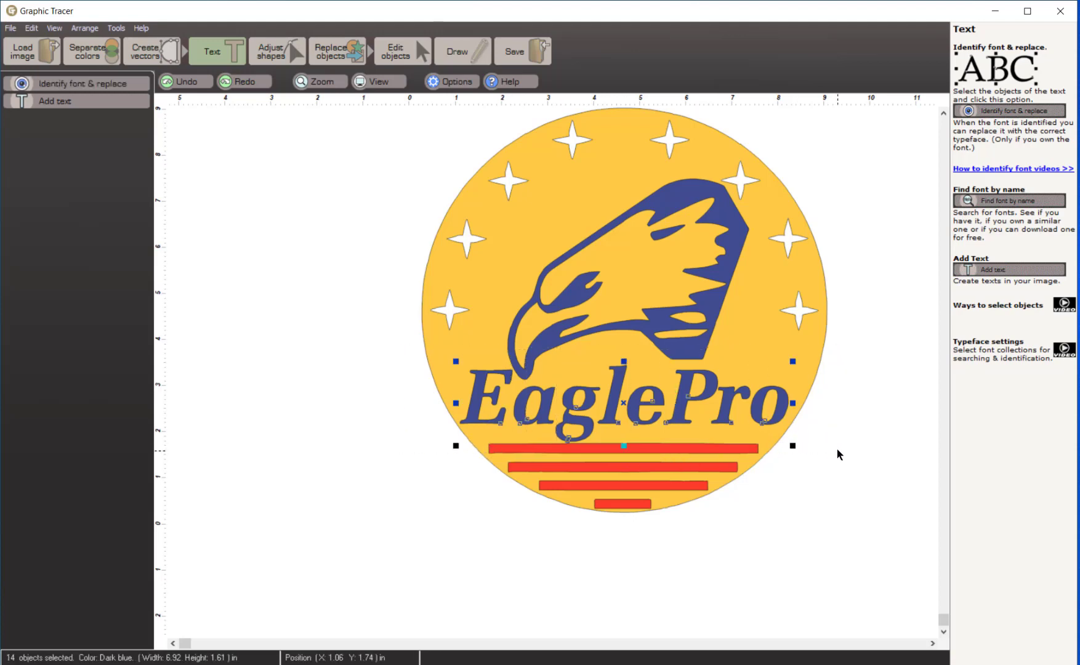
{"action": "left_click", "coordinate": [120, 83]}
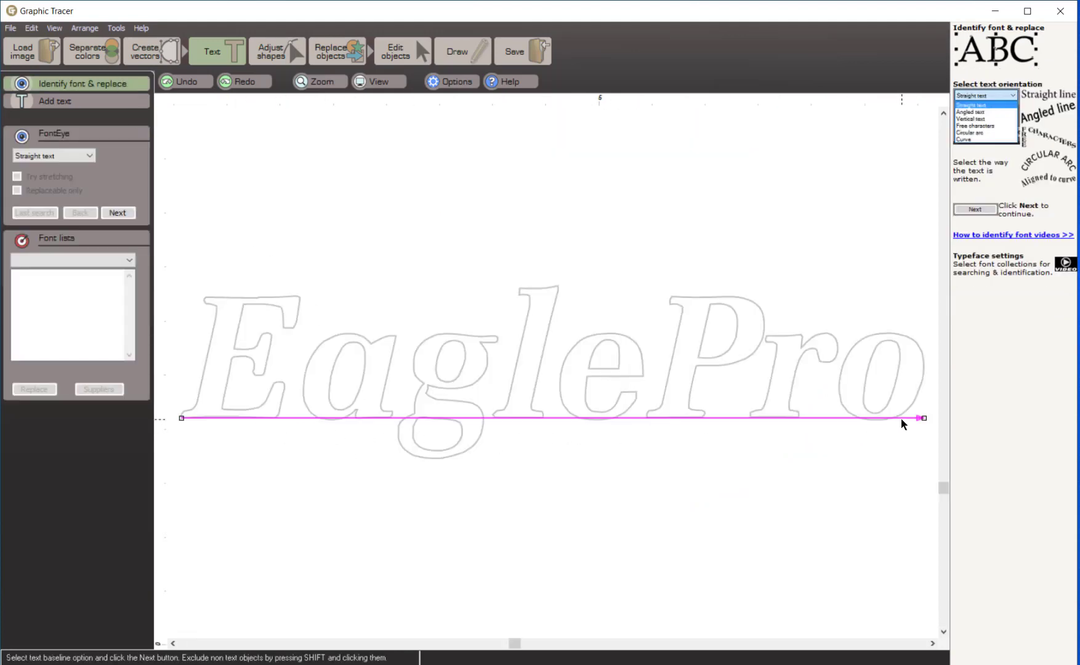
{"action": "left_click", "coordinate": [118, 213]}
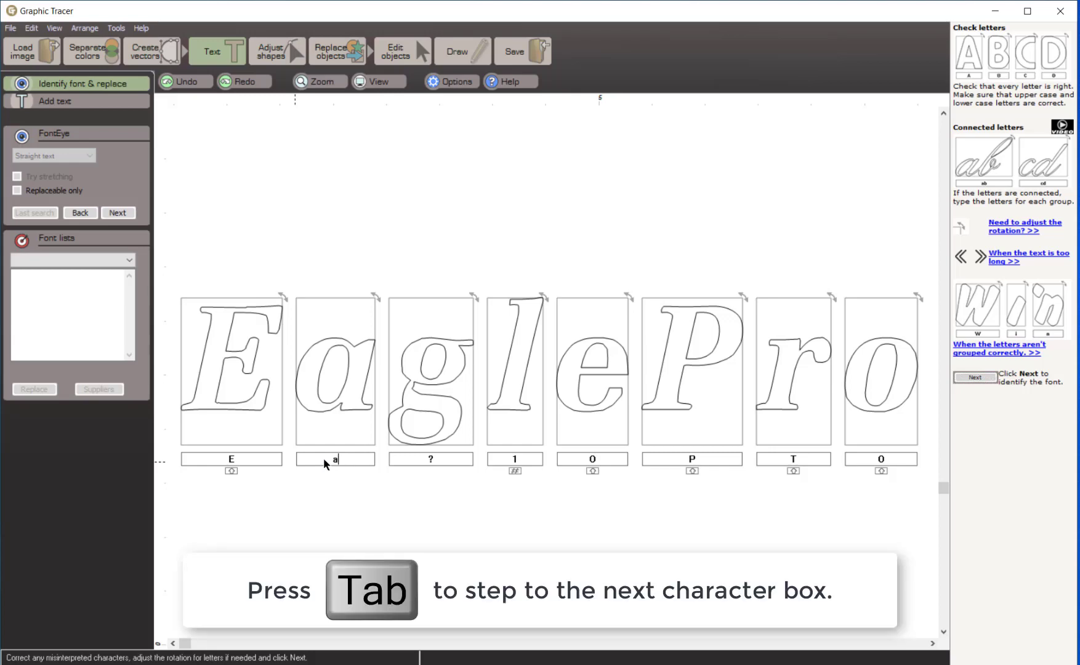
Correct the recognized characters so they read E, a, g, l, e, P, r, o, and search for matching fonts.
{"action": "key", "text": "Tab"}
{"action": "type", "text": "g"}
{"action": "key", "text": "Tab"}
{"action": "type", "text": "l"}
{"action": "key", "text": "Tab"}
{"action": "type", "text": "e"}
{"action": "key", "text": "Tab"}
{"action": "key", "text": "Tab"}
{"action": "type", "text": "r"}
{"action": "key", "text": "Tab"}
{"action": "type", "text": "o"}
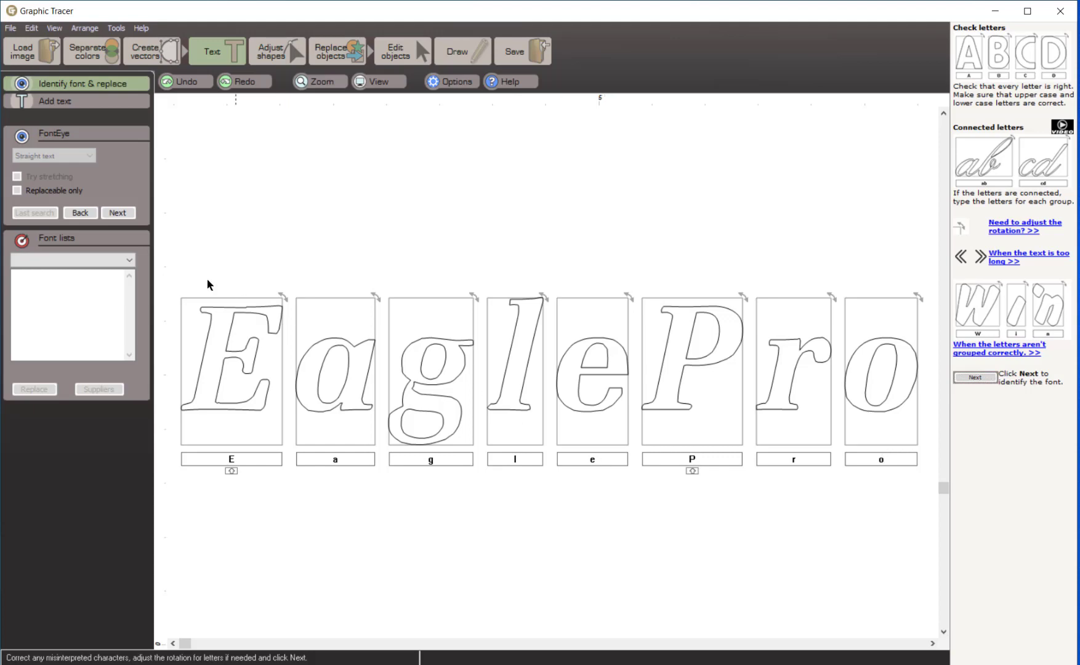
{"action": "left_click", "coordinate": [119, 212]}
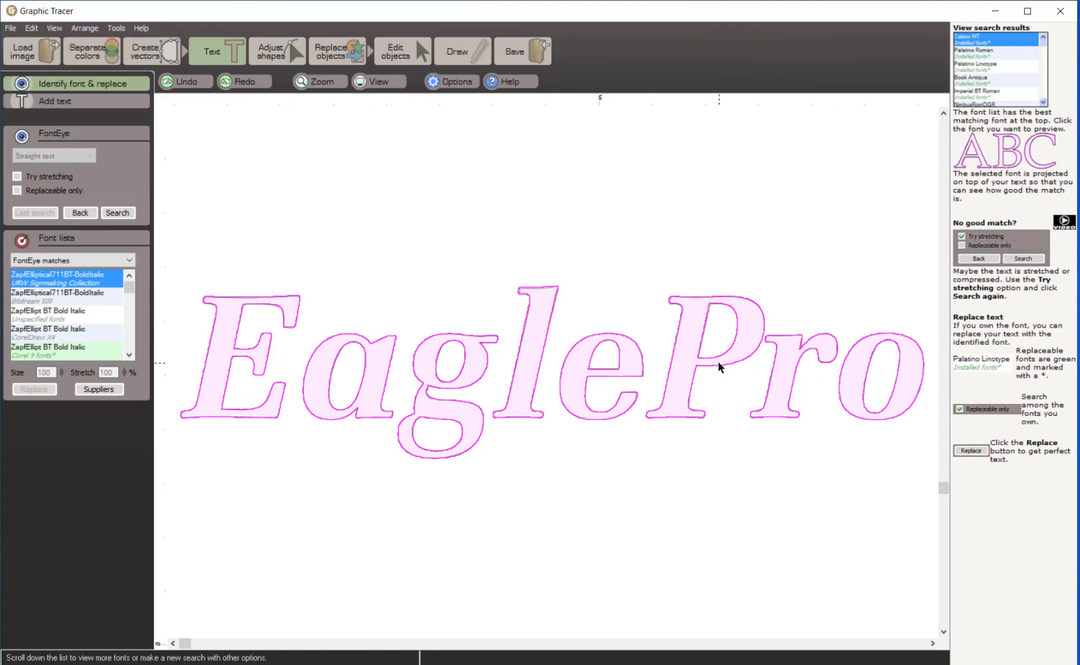
Compare the best font match with the letter outlines and preview the replaceable ZapfEllipt BT Bold Italic from Corel 9 fonts.
{"action": "scroll", "coordinate": [485, 374], "scroll_direction": "up", "scroll_amount": 5}
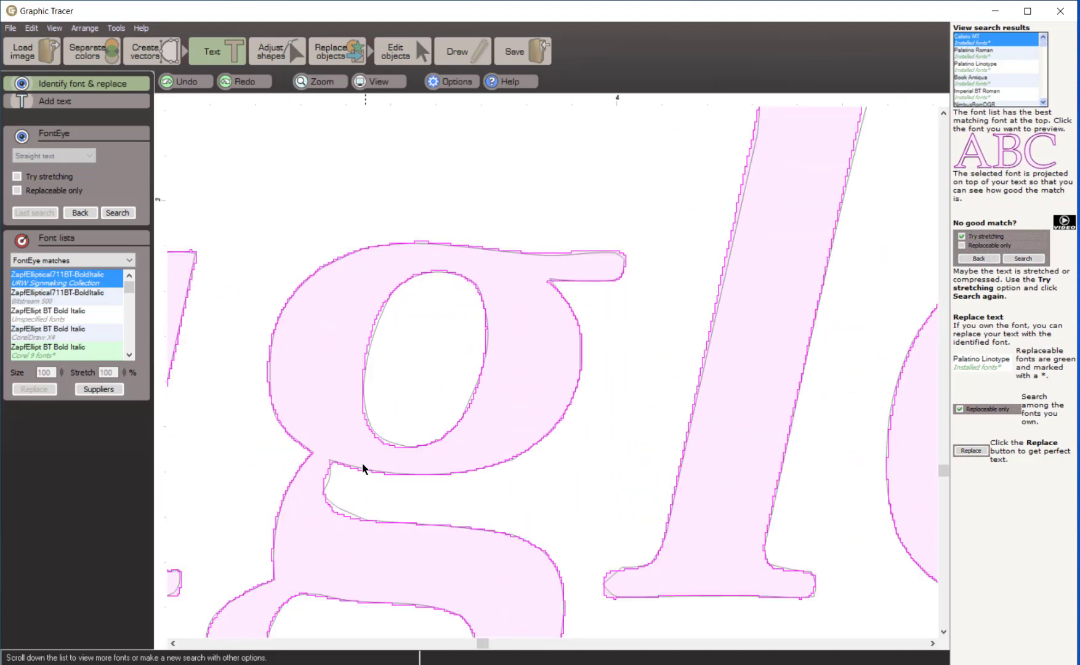
{"action": "scroll", "coordinate": [552, 370], "scroll_direction": "down", "scroll_amount": 4}
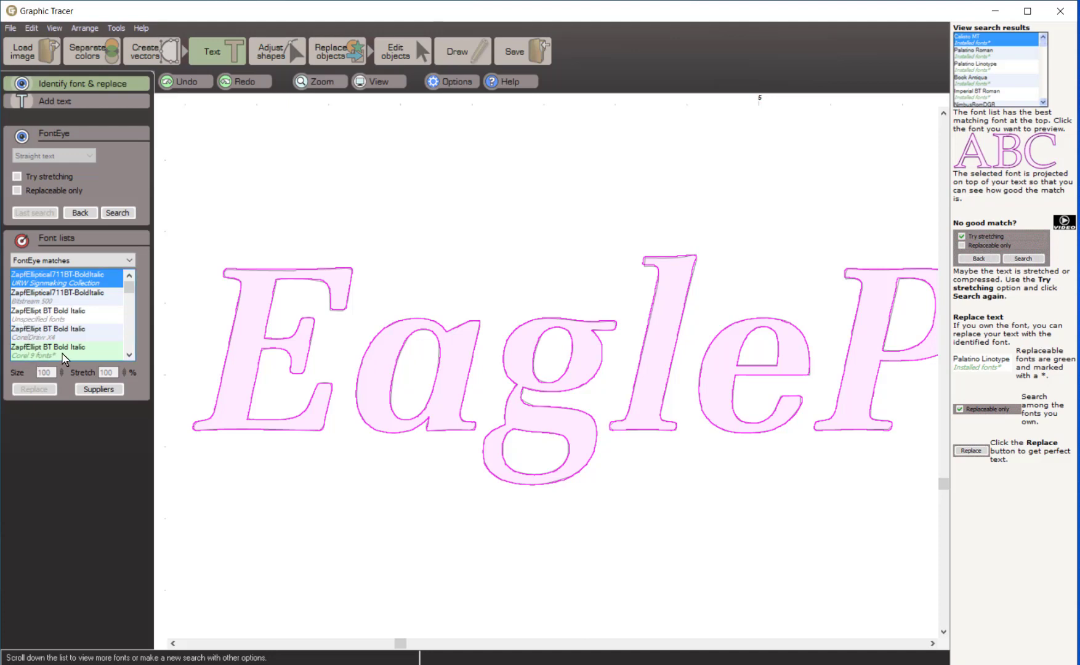
{"action": "left_click", "coordinate": [93, 350]}
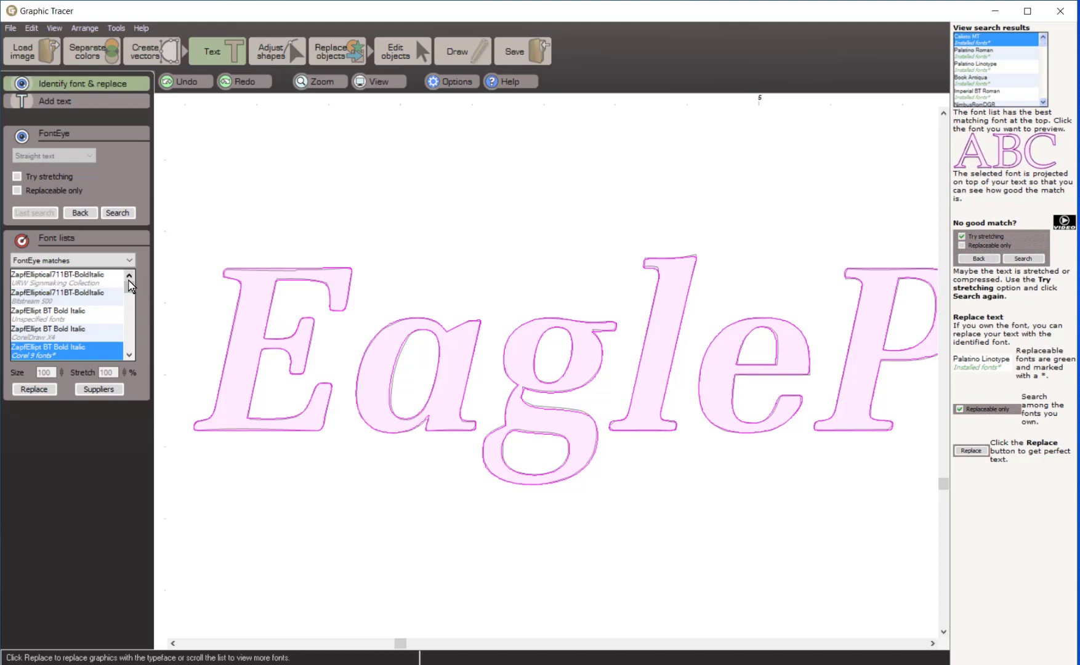
Choose the vectorized shapes match Collection #75921 and replace the traced EaglePro lettering with it.
{"action": "left_click_drag", "start_coordinate": [130, 287], "coordinate": [136, 302]}
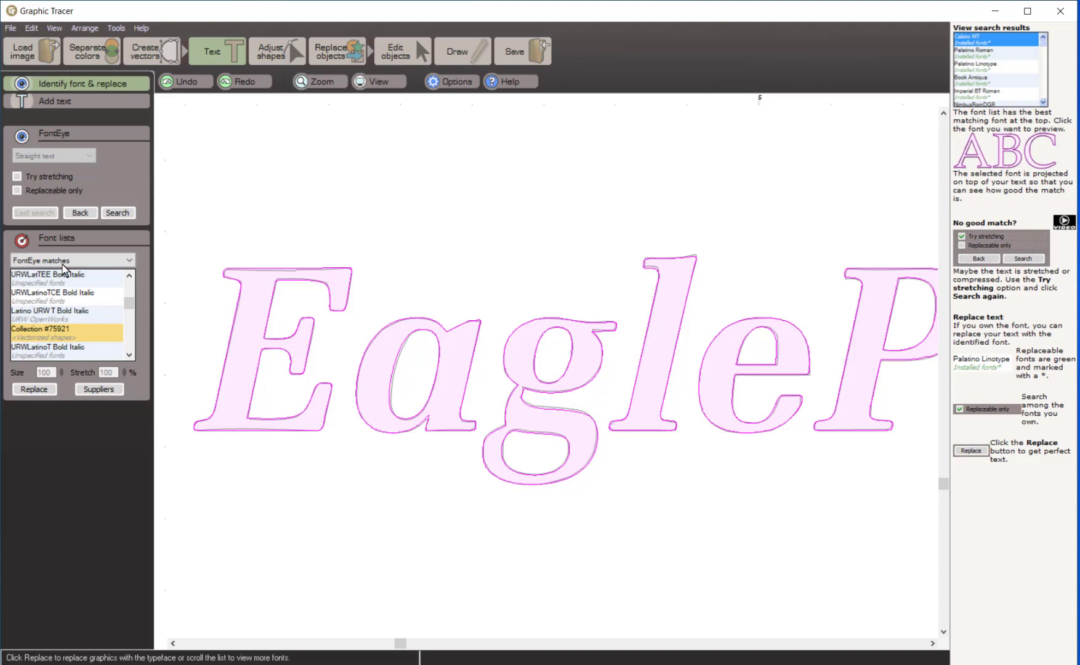
{"action": "left_click", "coordinate": [90, 335]}
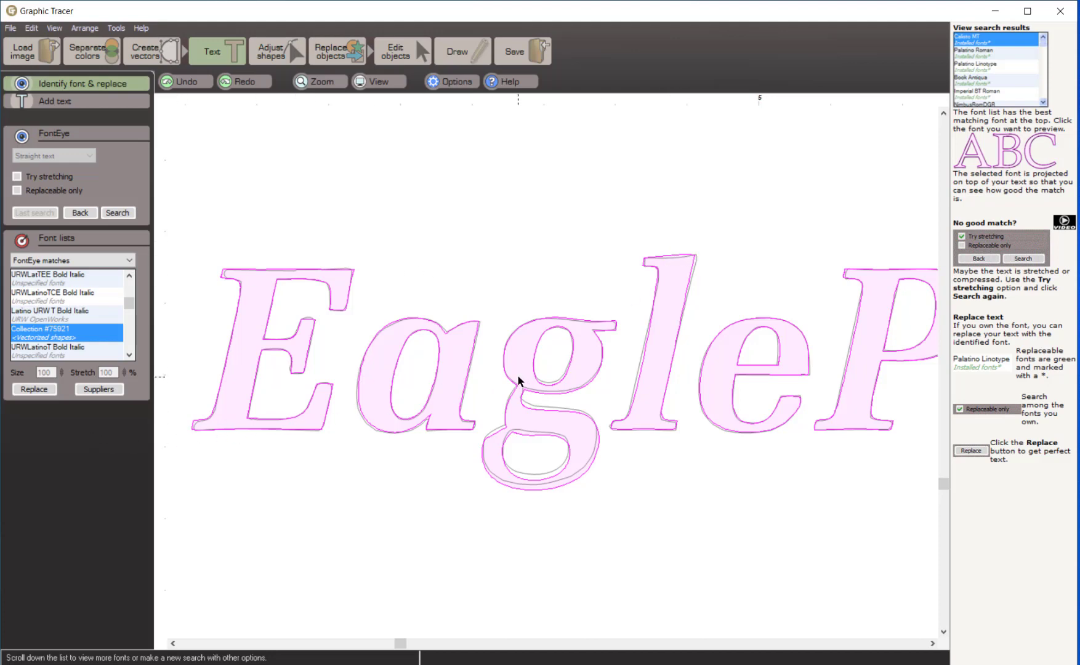
{"action": "scroll", "coordinate": [663, 417], "scroll_direction": "down", "scroll_amount": 1}
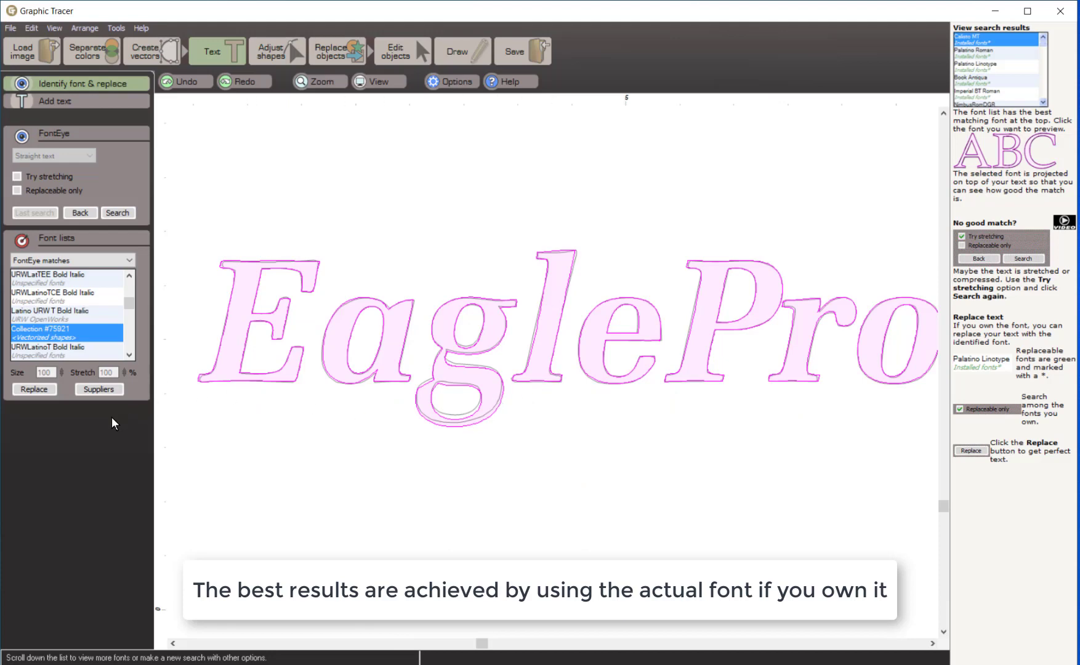
{"action": "left_click", "coordinate": [39, 390]}
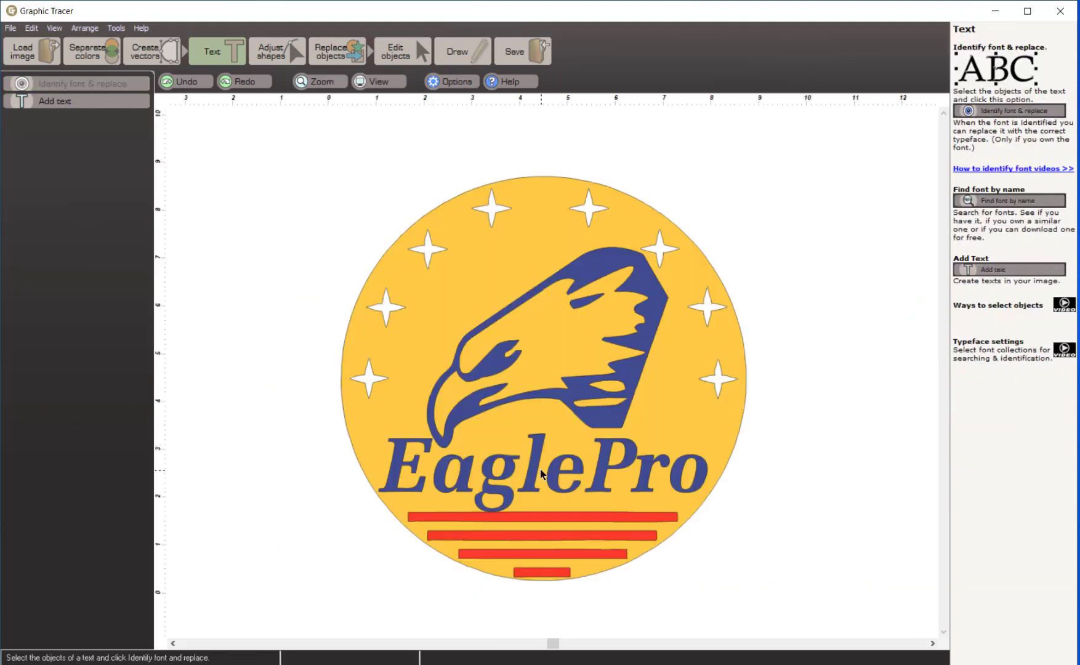
Turn on the bitmap view to compare the replaced lettering with the original image.
{"action": "scroll", "coordinate": [540, 469], "scroll_direction": "up", "scroll_amount": 1}
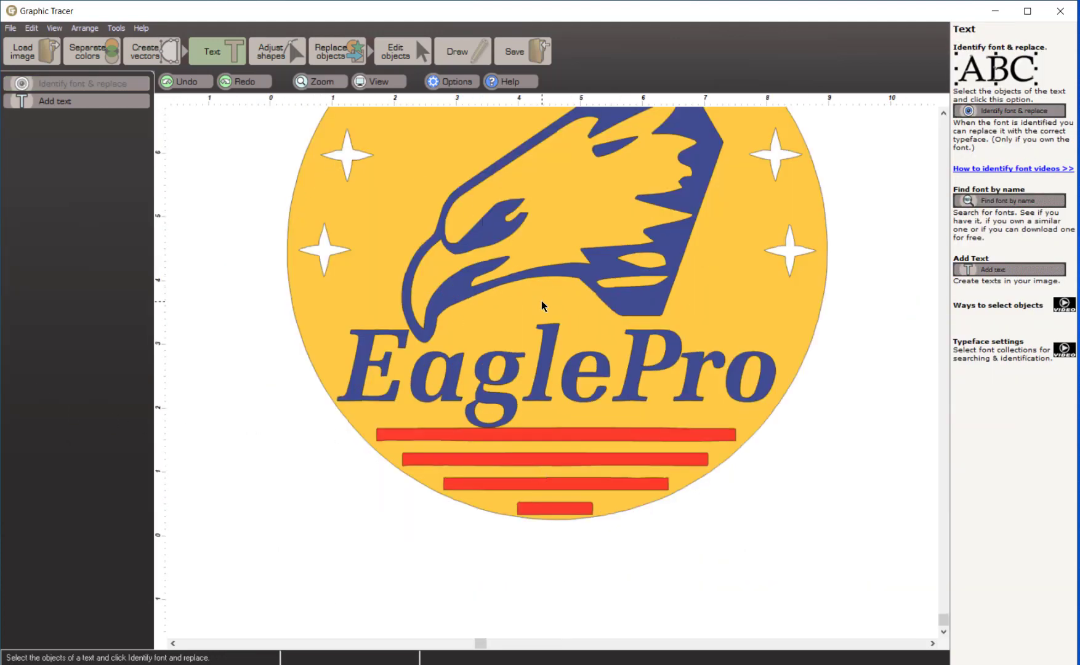
{"action": "scroll", "coordinate": [541, 300], "scroll_direction": "up", "scroll_amount": 1}
{"action": "scroll", "coordinate": [554, 376], "scroll_direction": "up", "scroll_amount": 1}
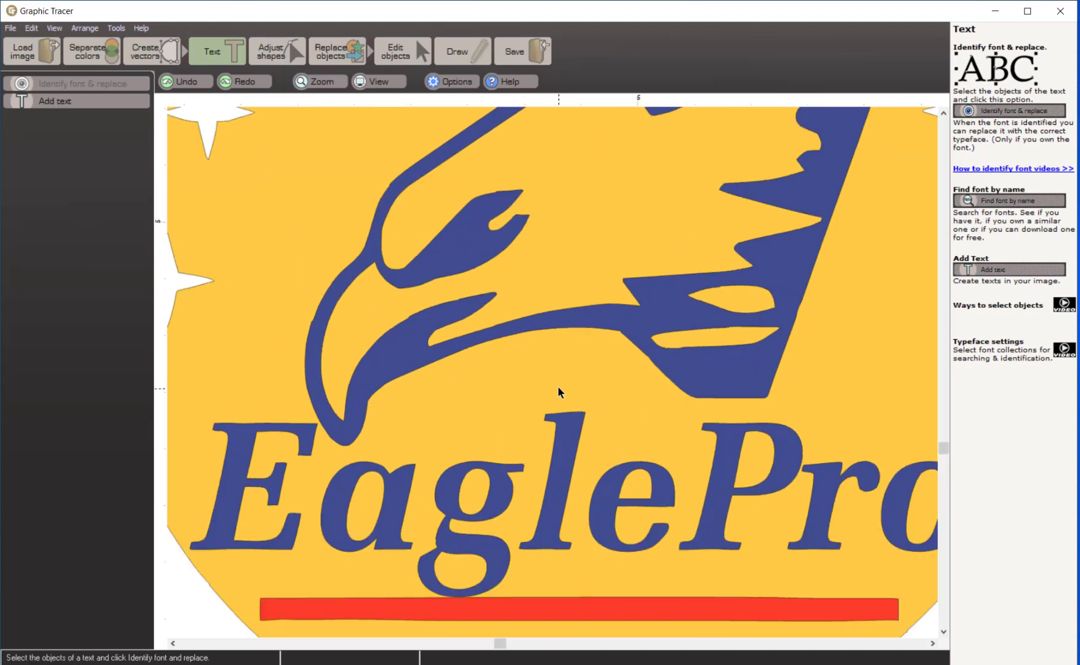
{"action": "left_click", "coordinate": [382, 79]}
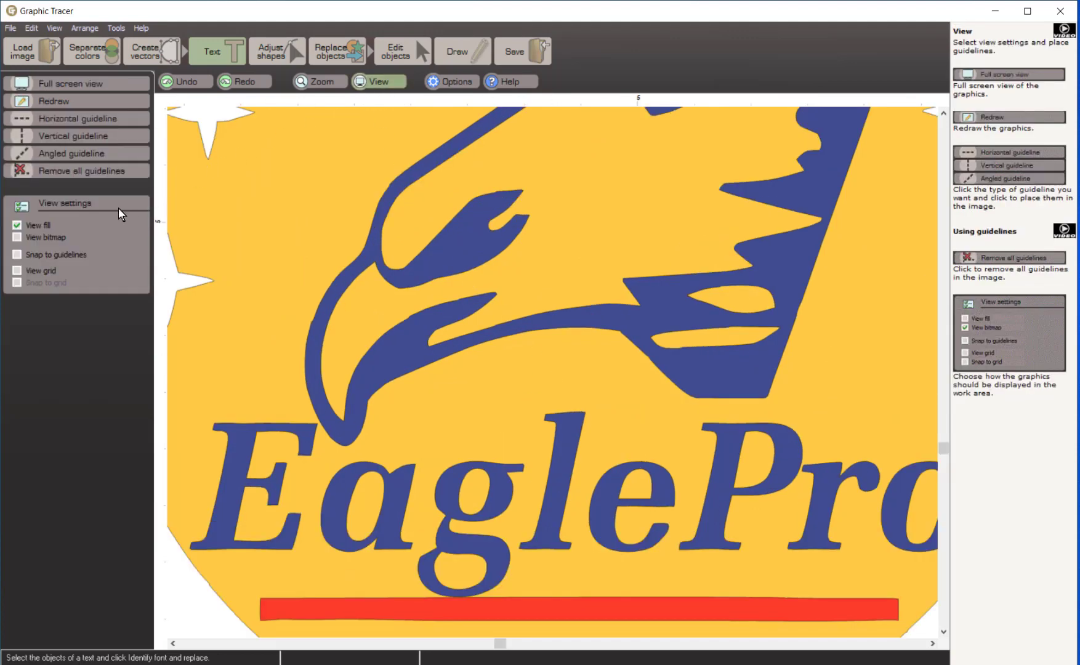
{"action": "left_click", "coordinate": [17, 238]}
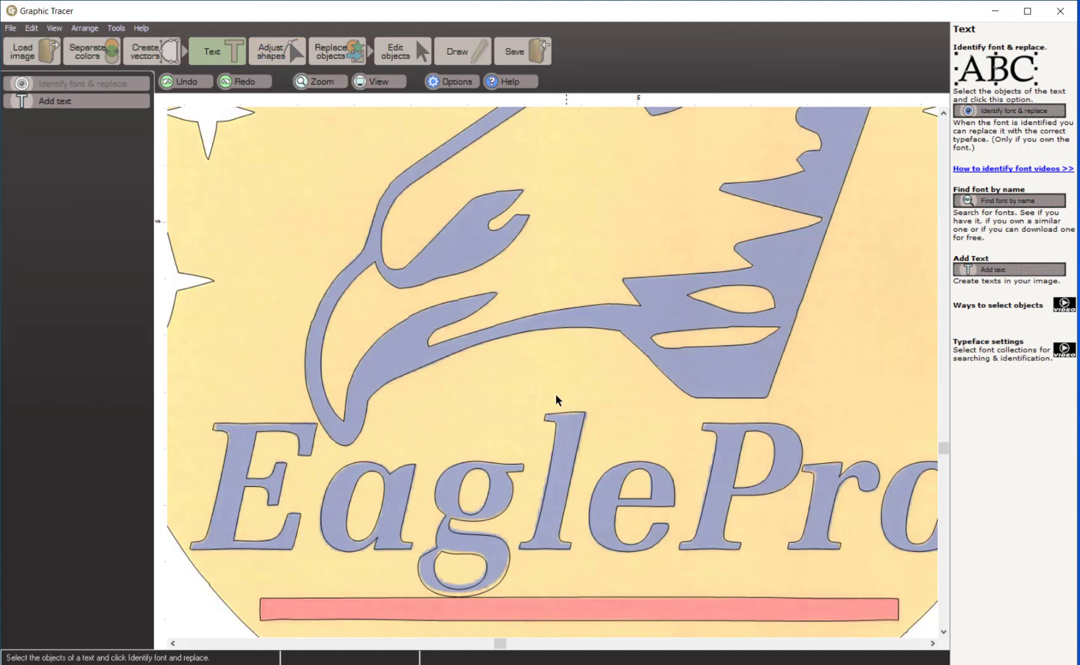
Adjust the shape of the letter l by pulling its top edge curve slightly down toward the bitmap.
{"action": "left_click", "coordinate": [278, 58]}
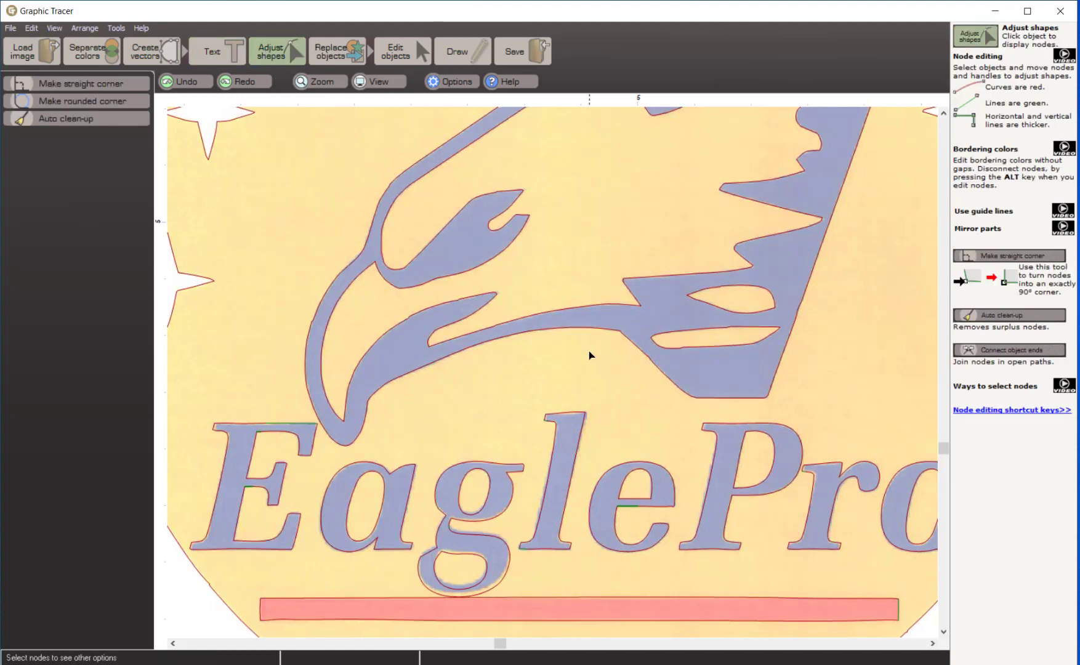
{"action": "scroll", "coordinate": [550, 415], "scroll_direction": "up", "scroll_amount": 5}
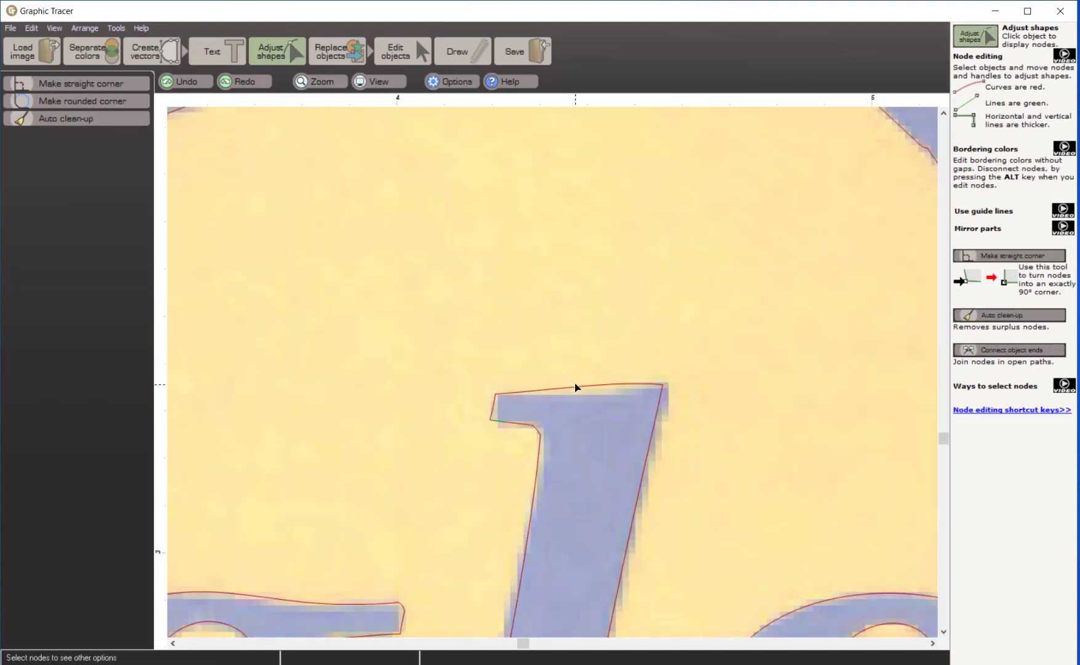
{"action": "left_click", "coordinate": [579, 388]}
{"action": "left_click_drag", "start_coordinate": [578, 388], "coordinate": [581, 390]}
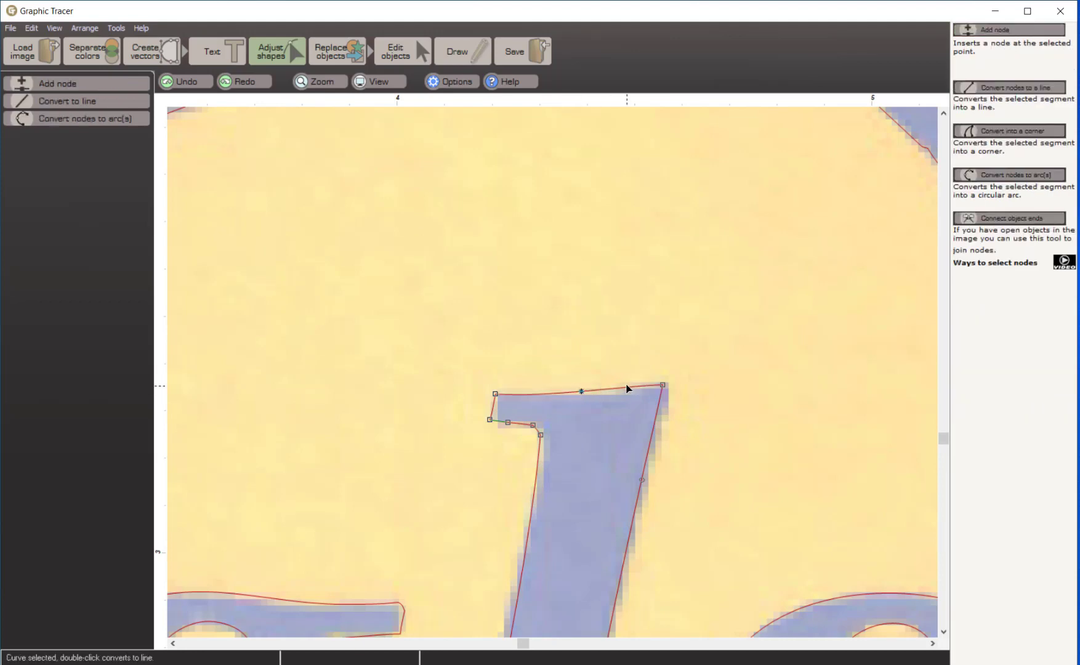
{"action": "scroll", "coordinate": [550, 373], "scroll_direction": "down", "scroll_amount": 4}
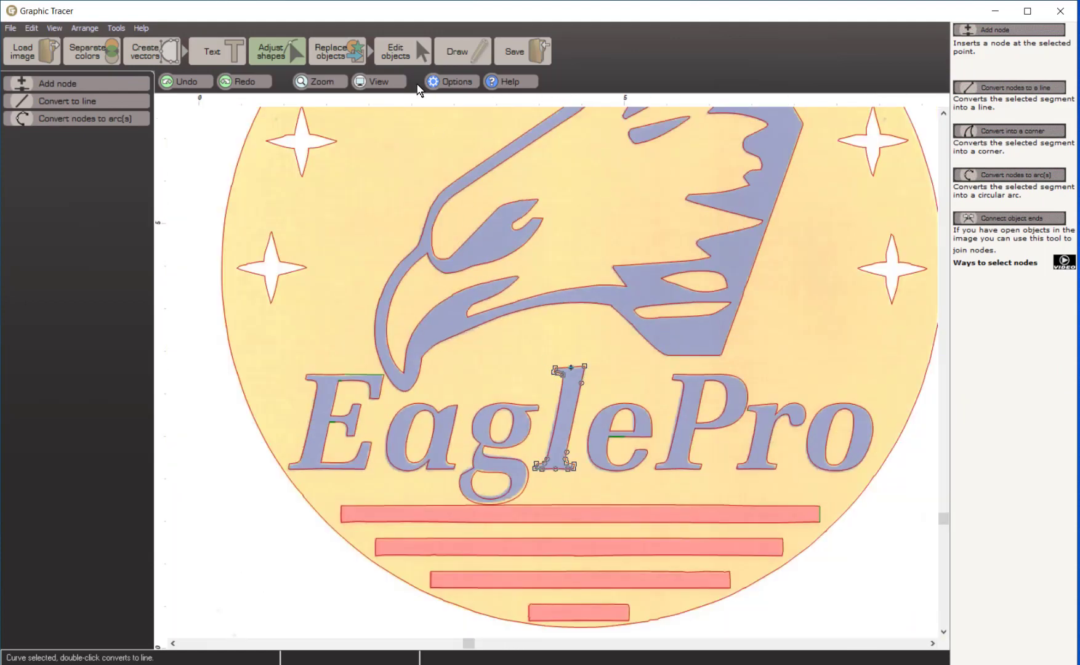
Select the letter g's outline and both its inner shapes within the group, and shorten them from the bottom to about 1.17 in high.
{"action": "left_click", "coordinate": [394, 52]}
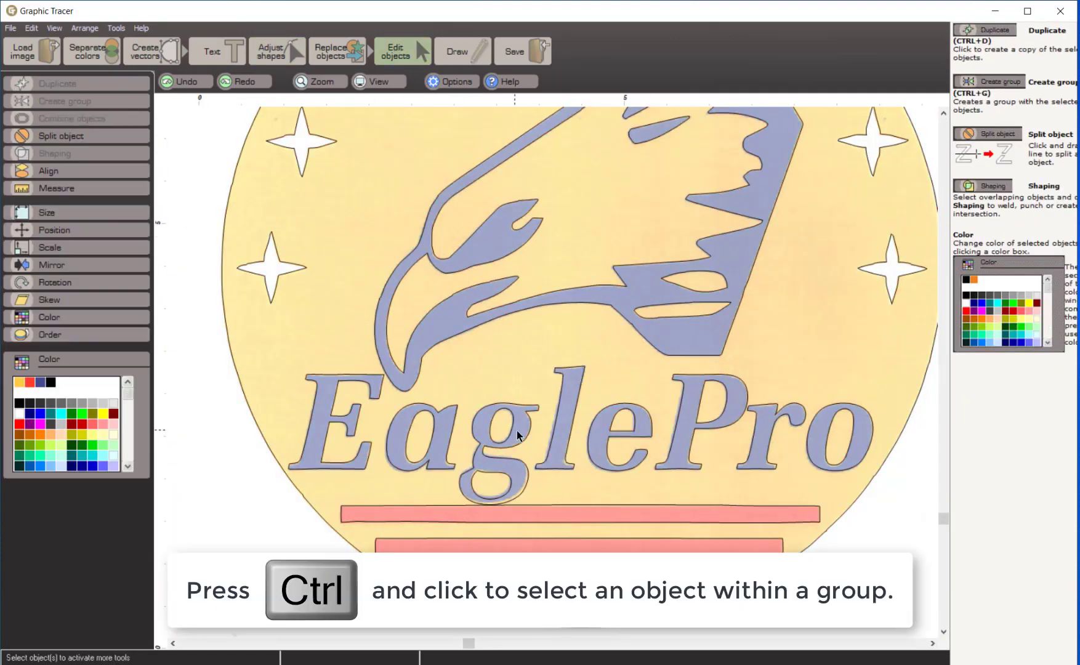
{"action": "left_click", "coordinate": [535, 409], "text": "ctrl"}
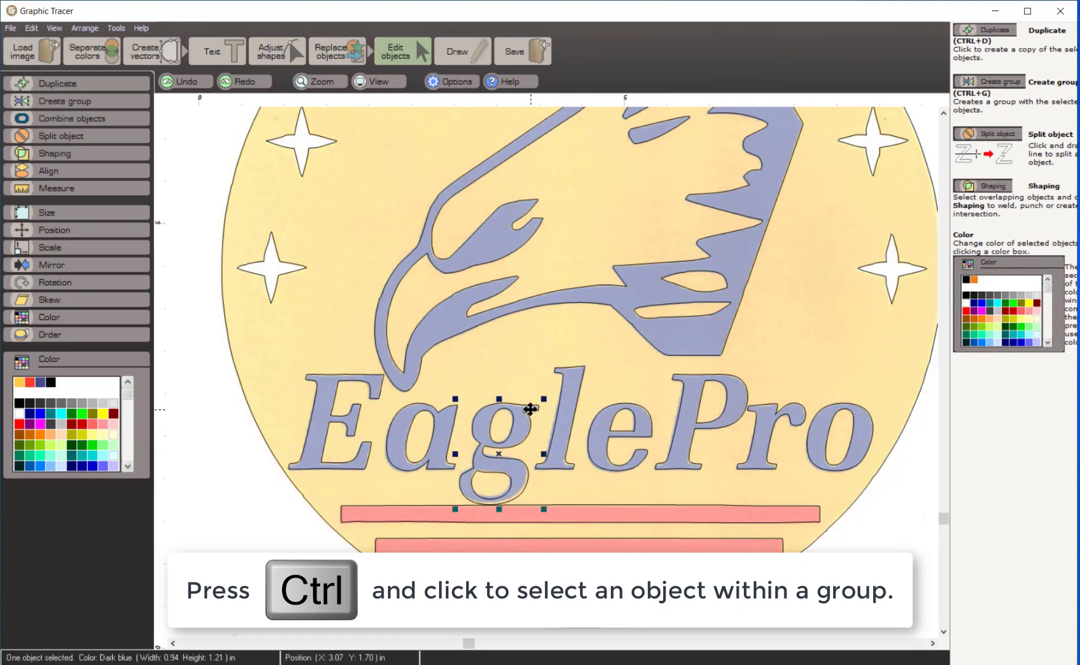
{"action": "scroll", "coordinate": [518, 438], "scroll_direction": "up", "scroll_amount": 1}
{"action": "scroll", "coordinate": [555, 374], "scroll_direction": "up", "scroll_amount": 1}
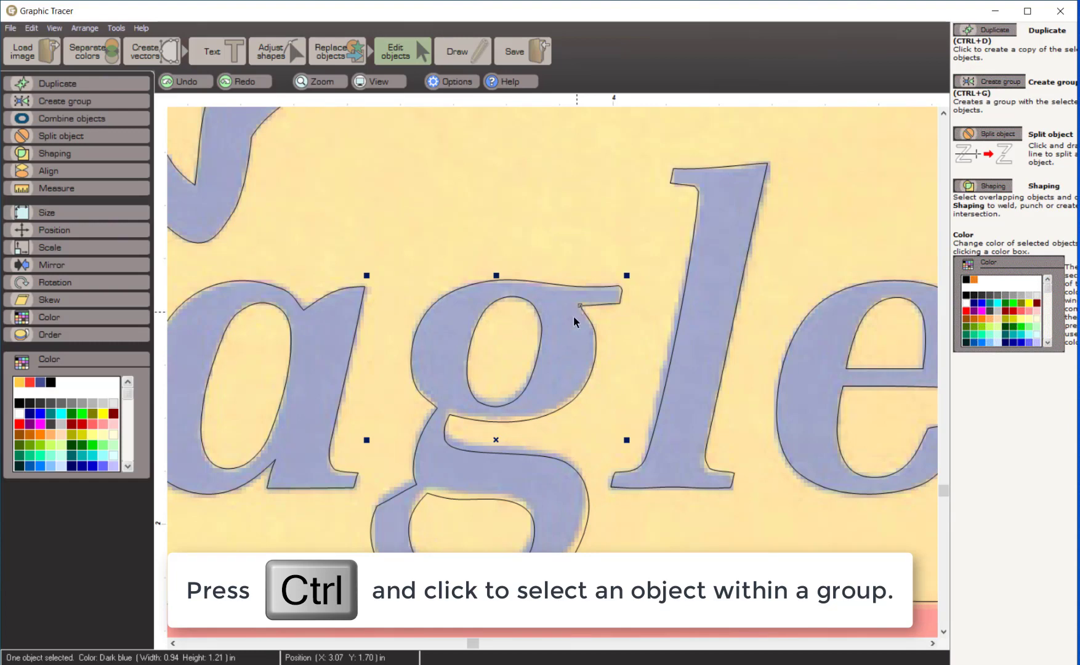
{"action": "left_click", "coordinate": [540, 347], "text": "ctrl+shift"}
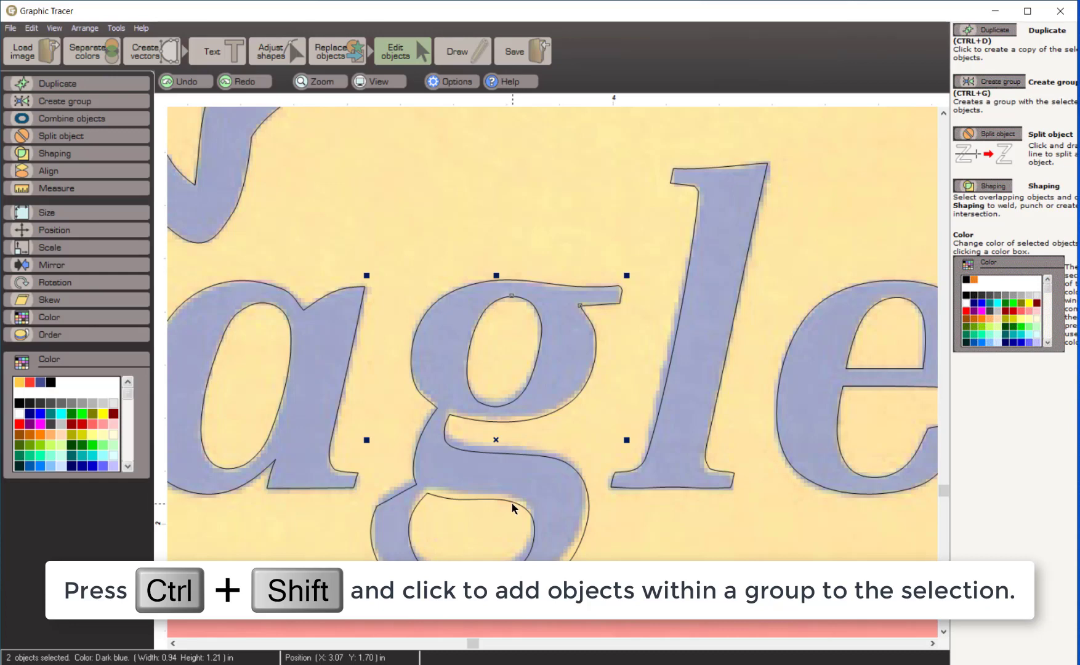
{"action": "left_click", "coordinate": [429, 492], "text": "ctrl+shift"}
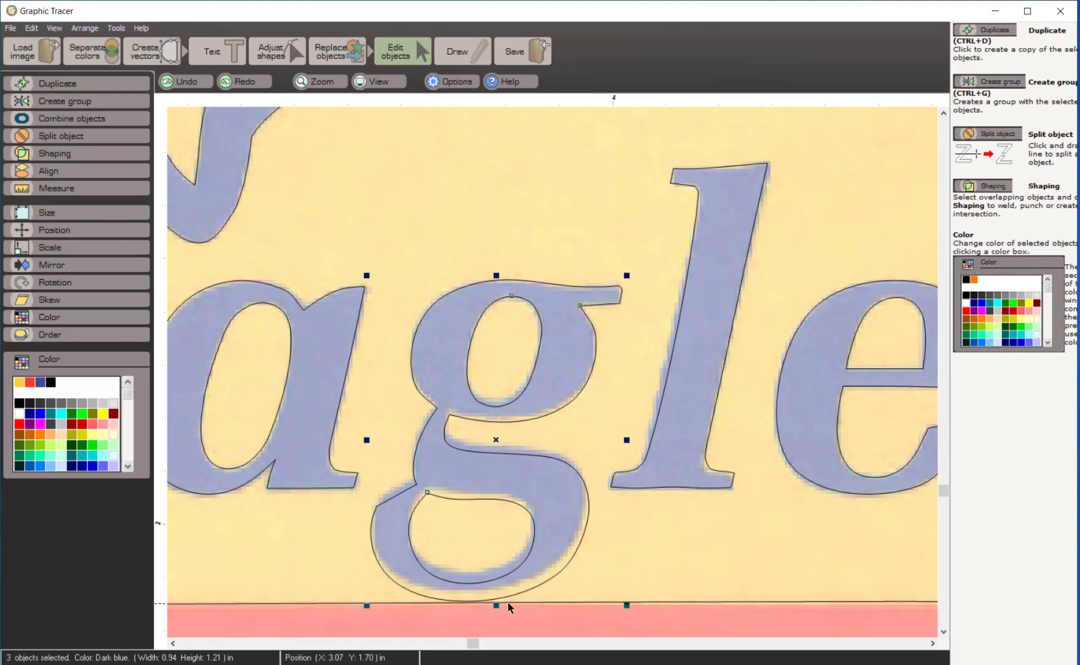
{"action": "left_click_drag", "start_coordinate": [502, 605], "coordinate": [496, 595]}
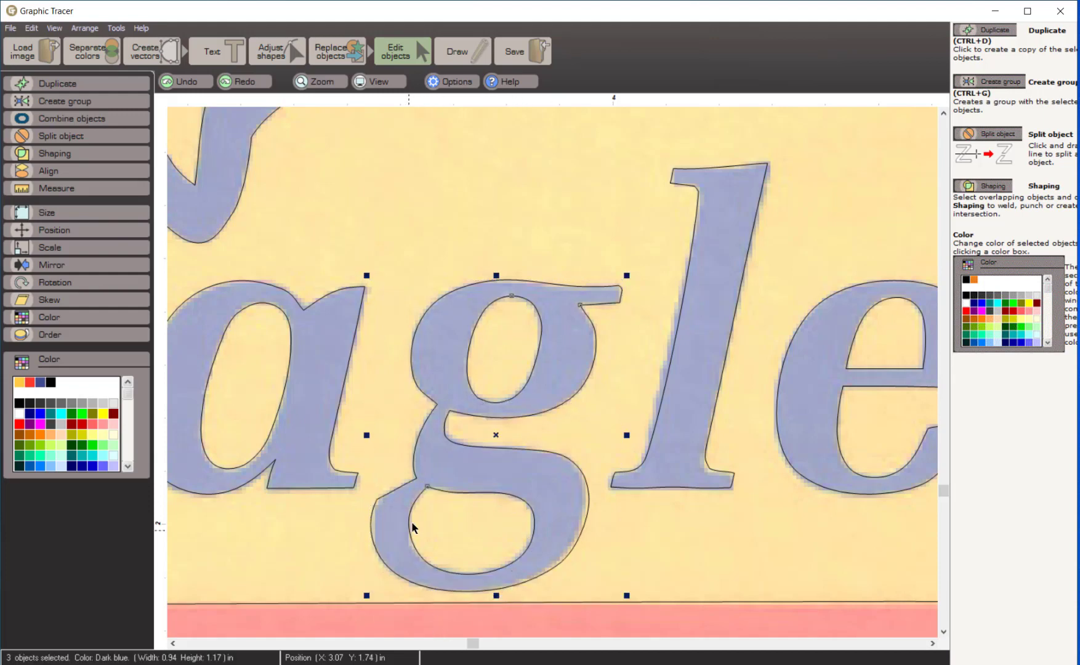
{"action": "scroll", "coordinate": [536, 508], "scroll_direction": "down", "scroll_amount": 4}
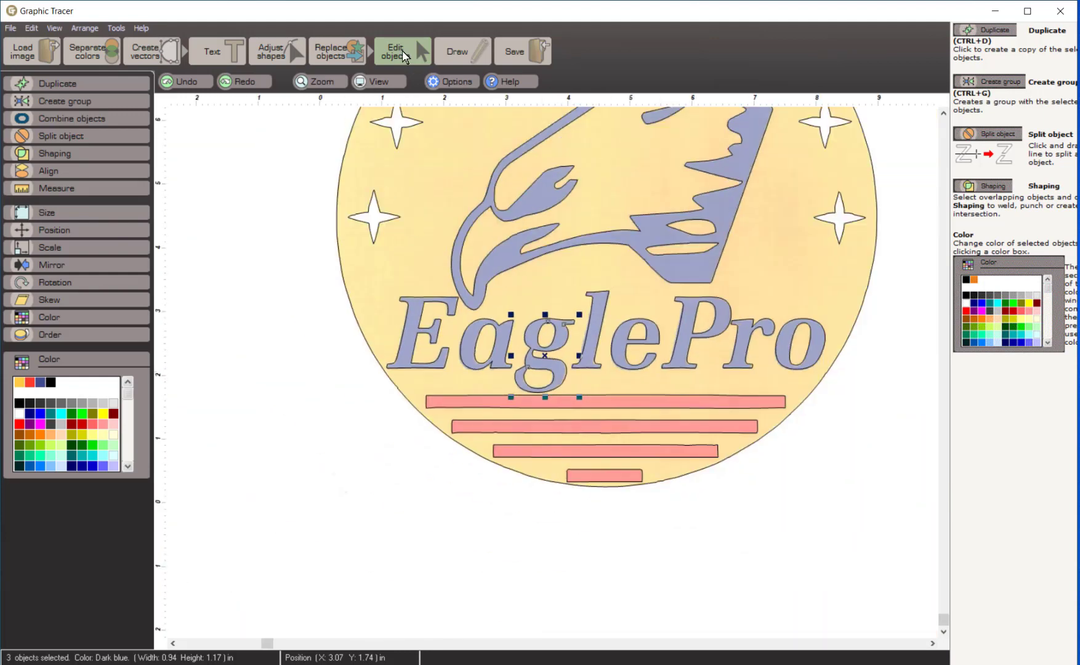
Turn on the fill view, deselect the letter g, and inspect the EaglePro lettering up close.
{"action": "left_click", "coordinate": [375, 81]}
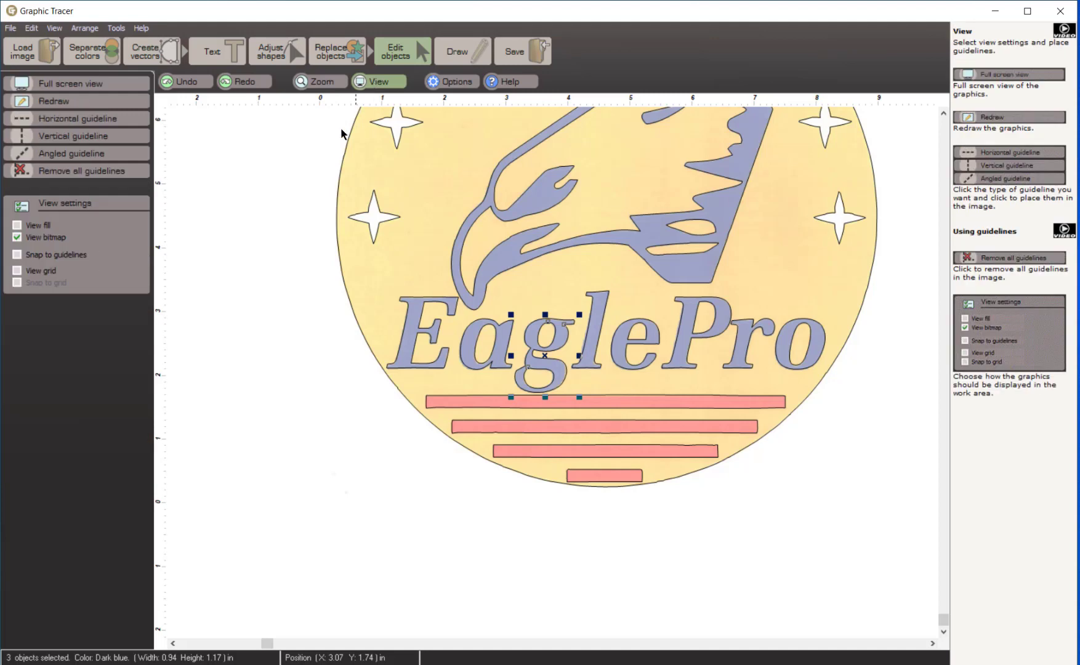
{"action": "left_click", "coordinate": [18, 226]}
{"action": "left_click", "coordinate": [265, 280]}
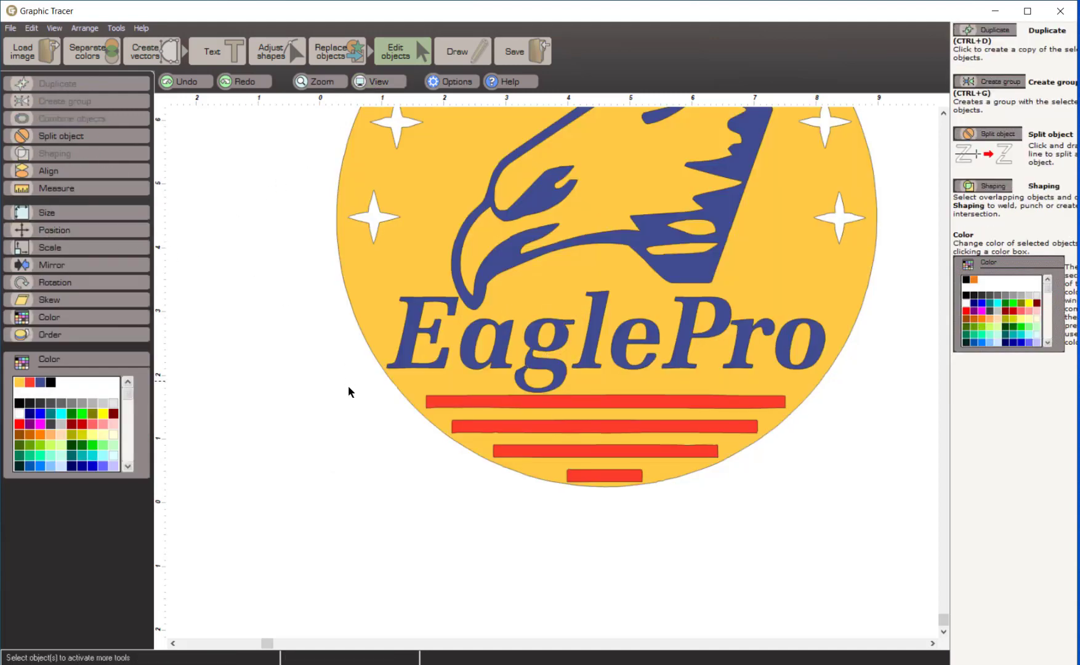
{"action": "scroll", "coordinate": [551, 370], "scroll_direction": "up", "scroll_amount": 5}
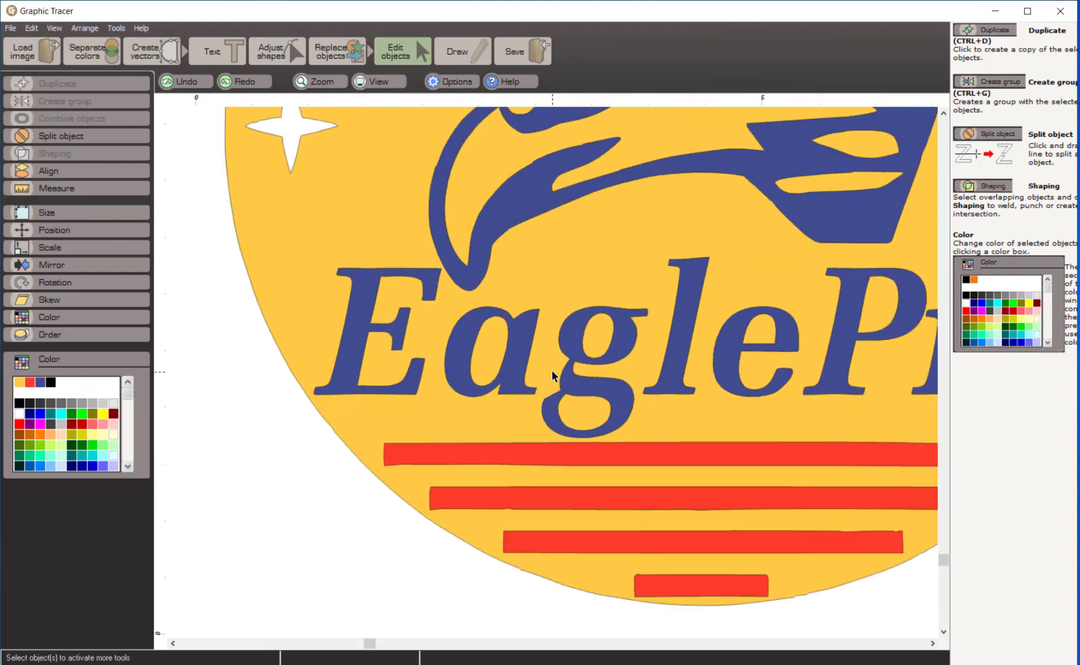
{"action": "scroll", "coordinate": [525, 433], "scroll_direction": "down", "scroll_amount": 3}
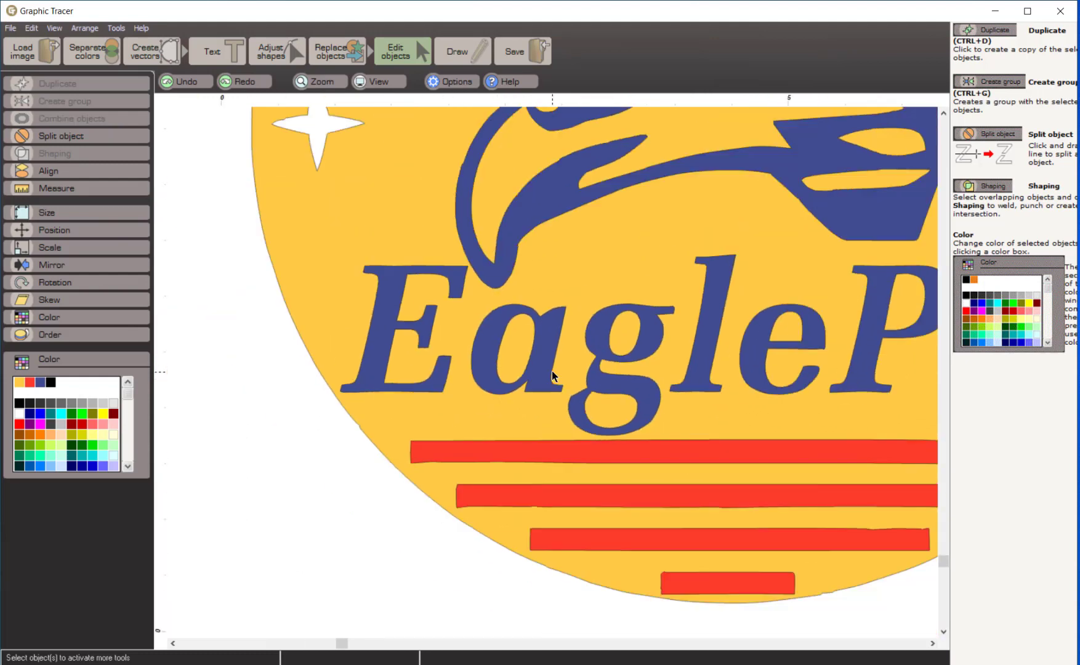
{"action": "scroll", "coordinate": [551, 371], "scroll_direction": "down", "scroll_amount": 3}
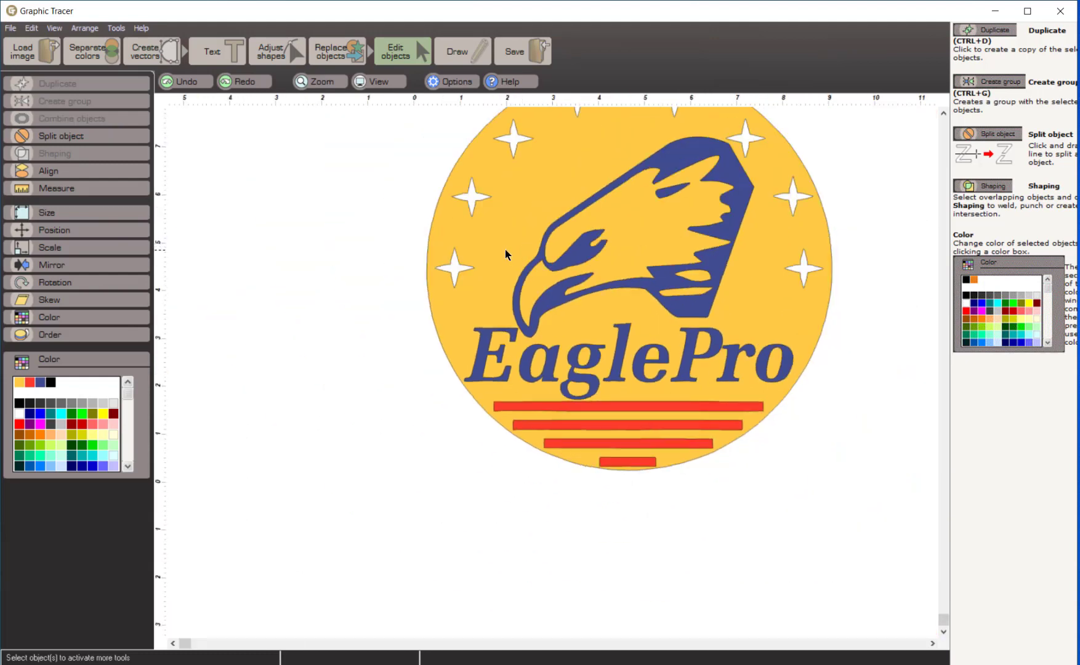
Convert the uneven edges of the lowest left star, from top tip to inner corner and from there to left tip, into single curves.
{"action": "scroll", "coordinate": [552, 370], "scroll_direction": "up", "scroll_amount": 5}
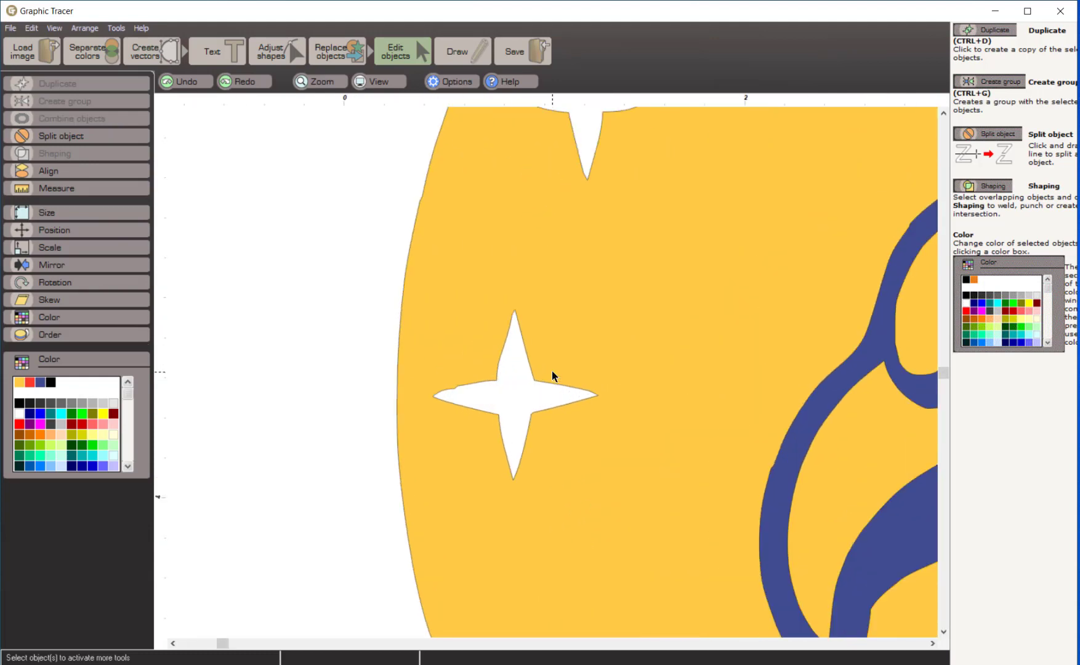
{"action": "scroll", "coordinate": [552, 374], "scroll_direction": "up", "scroll_amount": 3}
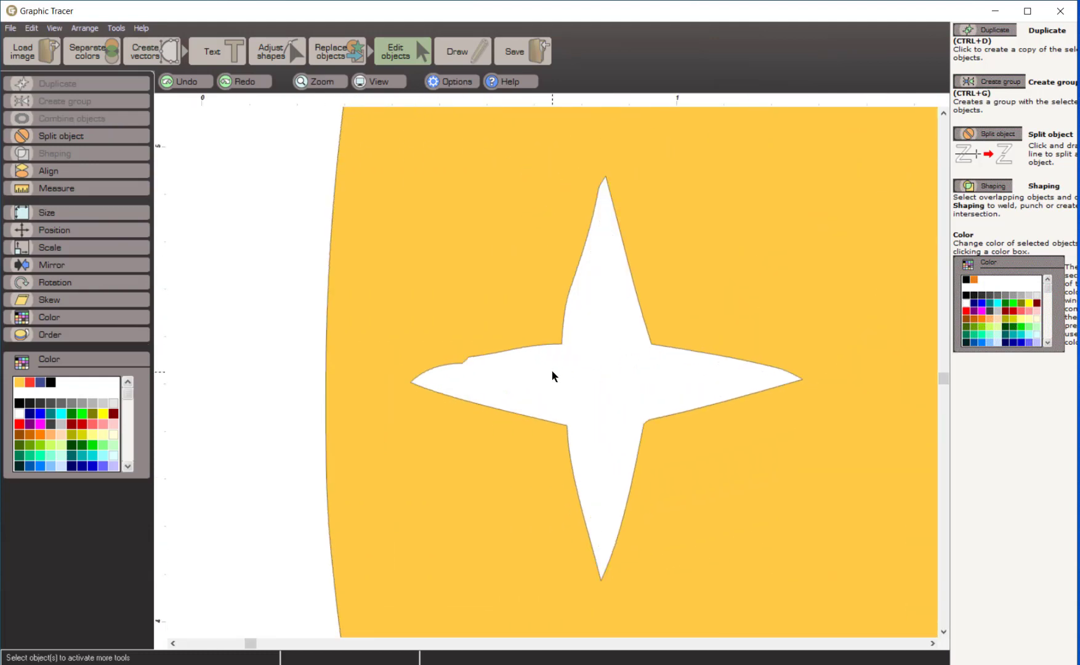
{"action": "left_click", "coordinate": [273, 49]}
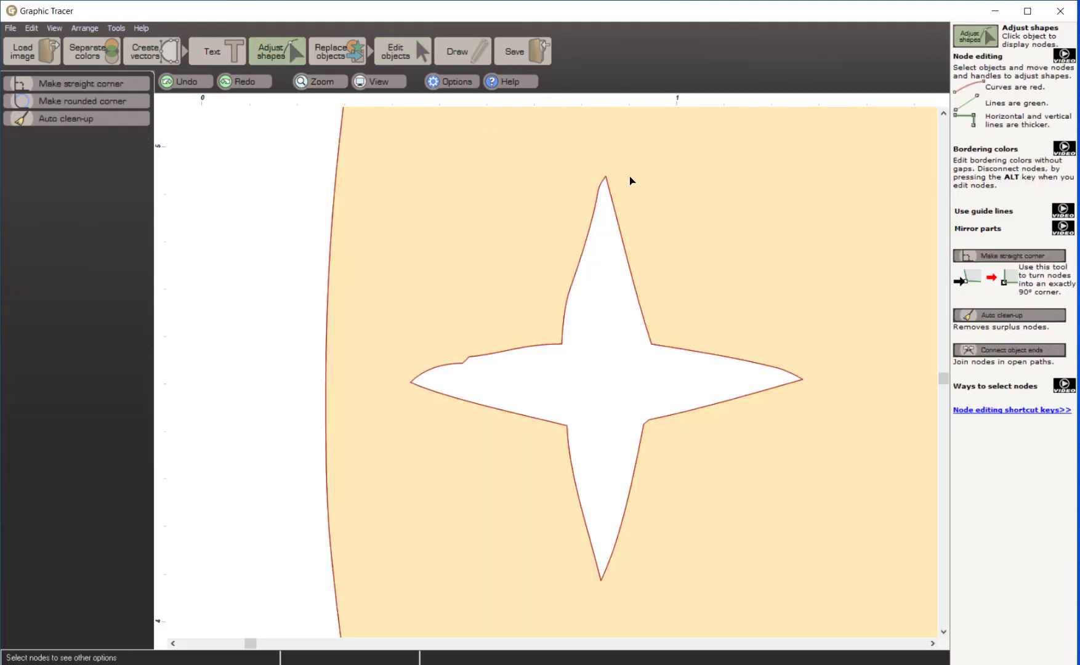
{"action": "left_click", "coordinate": [614, 203]}
{"action": "left_click", "coordinate": [606, 176]}
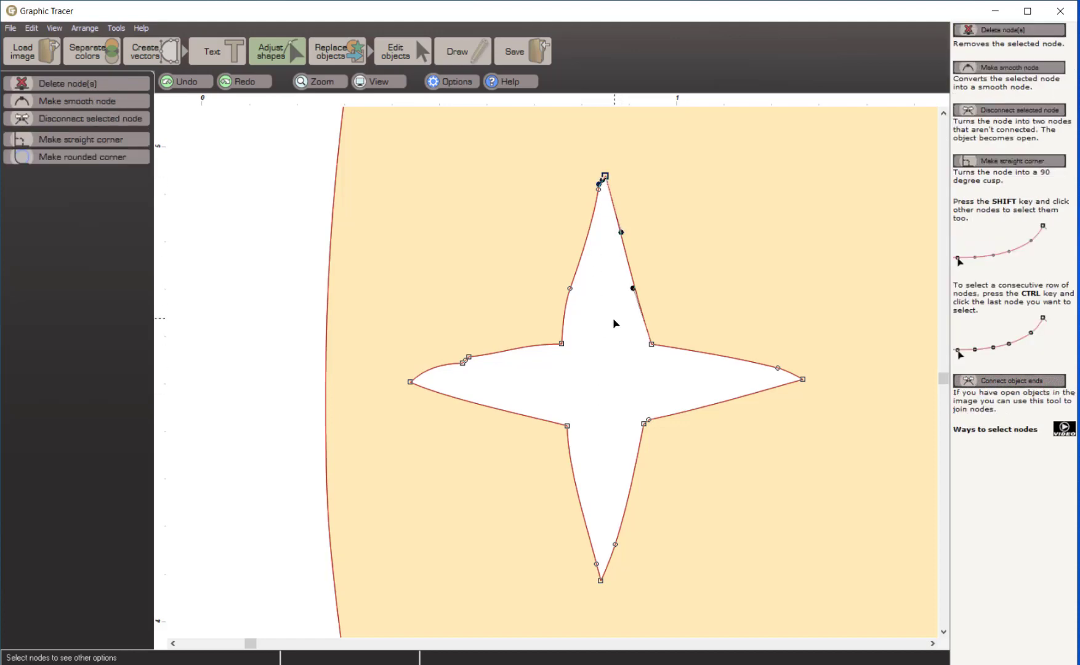
{"action": "left_click", "coordinate": [561, 343], "text": "ctrl"}
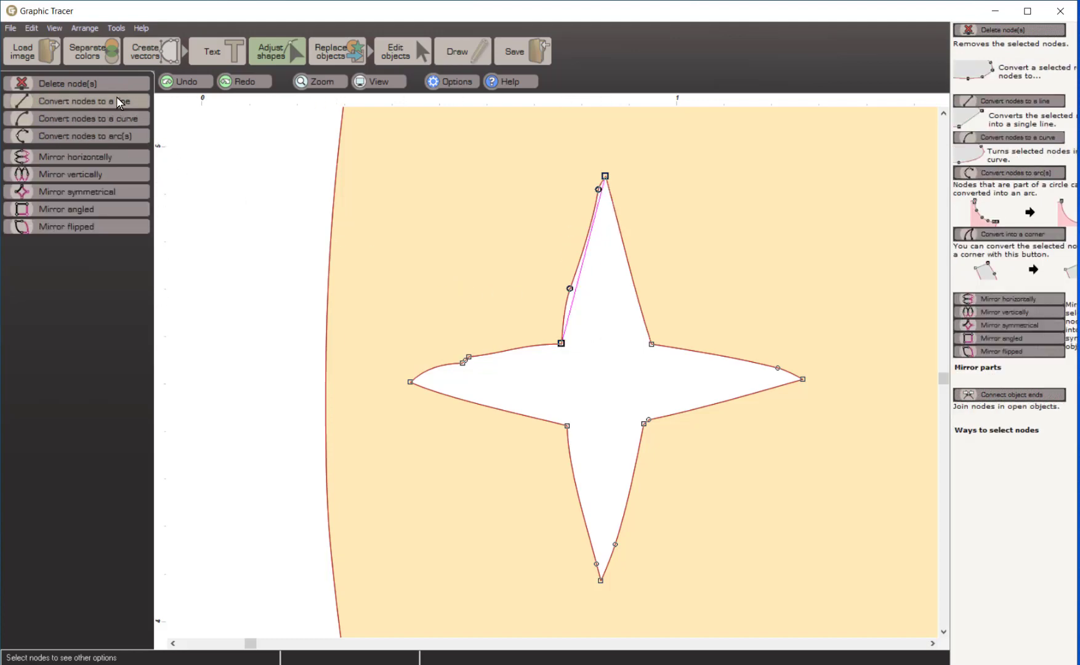
{"action": "left_click", "coordinate": [114, 119]}
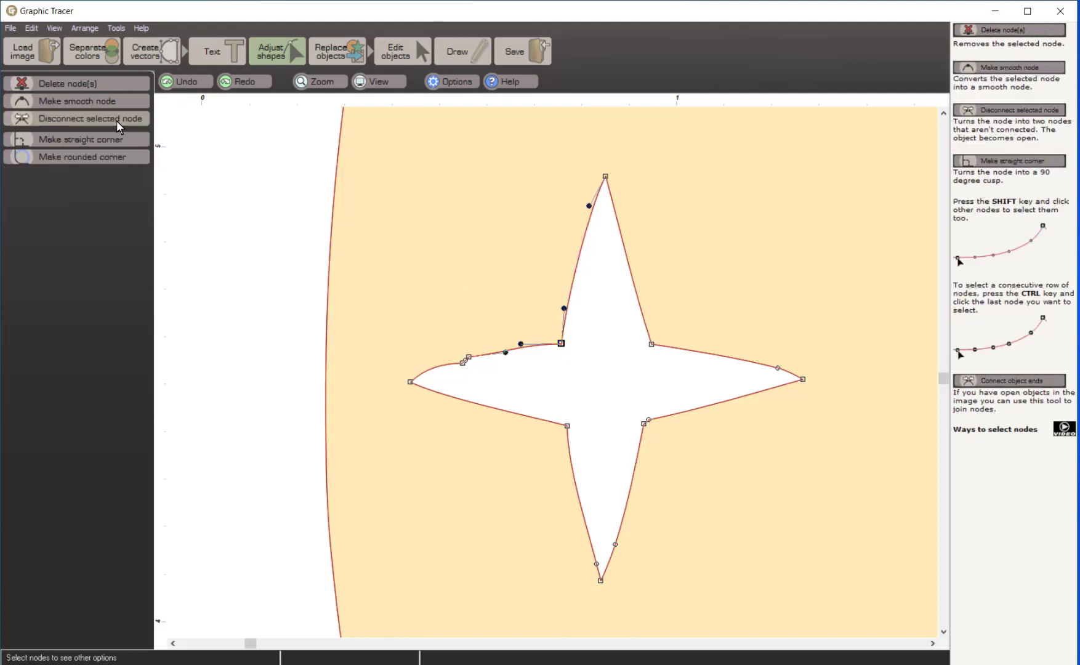
{"action": "left_click", "coordinate": [410, 383], "text": "ctrl"}
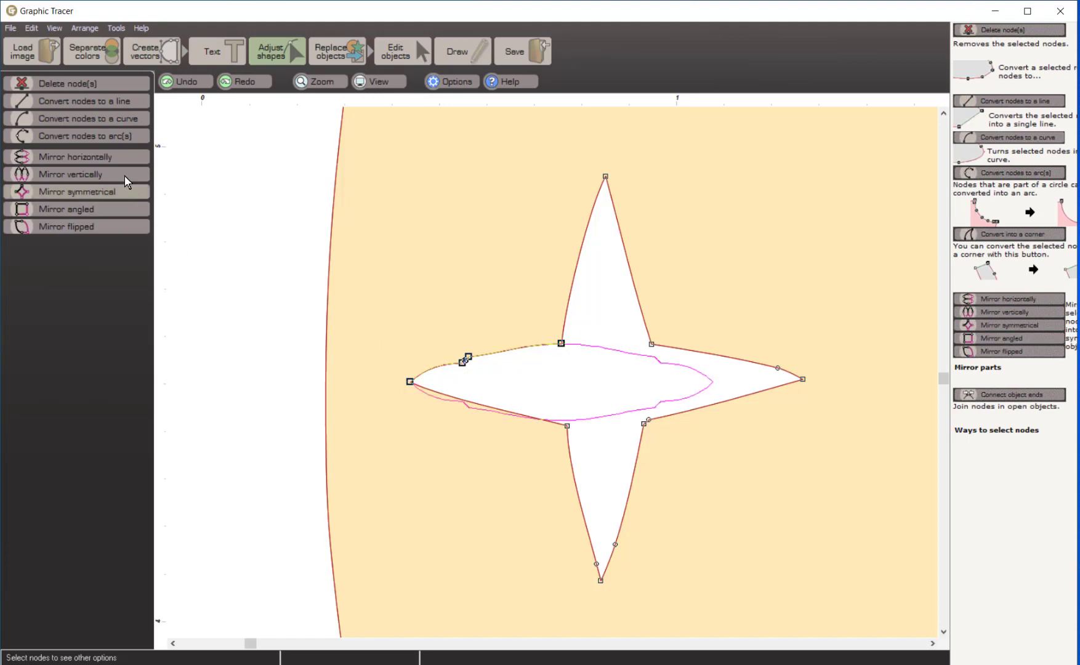
{"action": "left_click", "coordinate": [107, 119]}
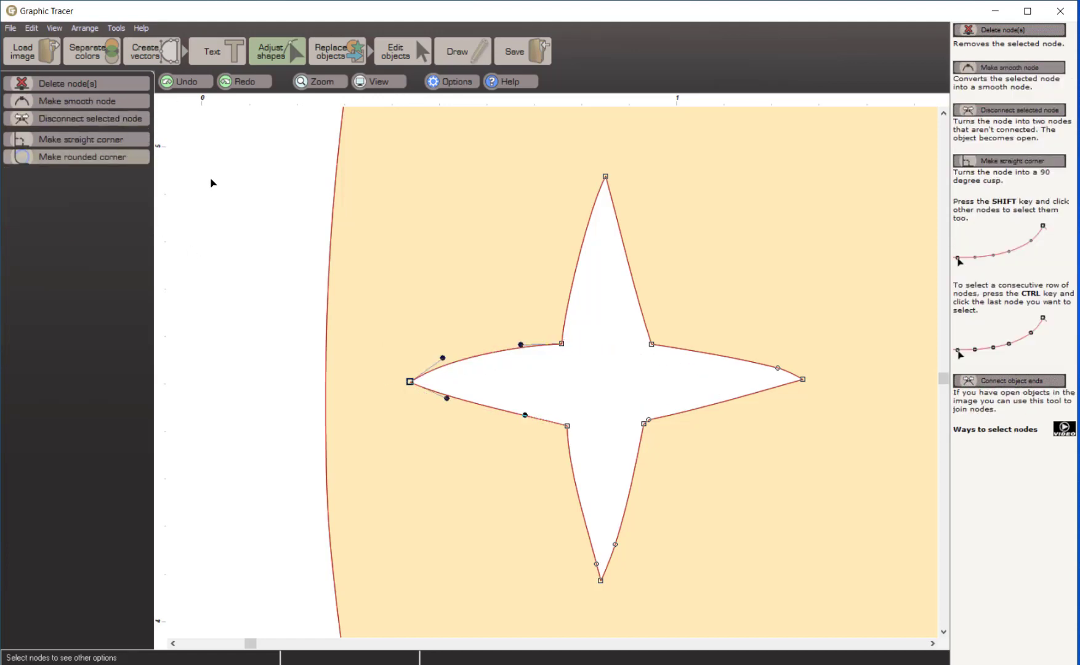
Remove the surplus node on the star's right arm, and convert its upper edge and the top arm's right edge into straight lines.
{"action": "left_click", "coordinate": [779, 369]}
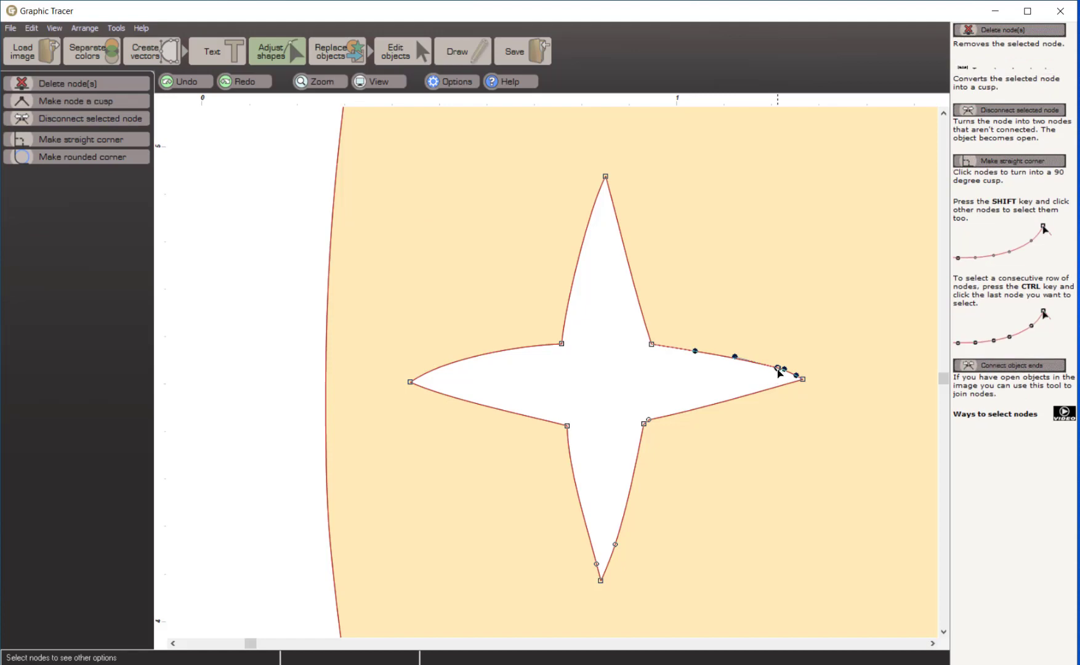
{"action": "key", "text": "Delete"}
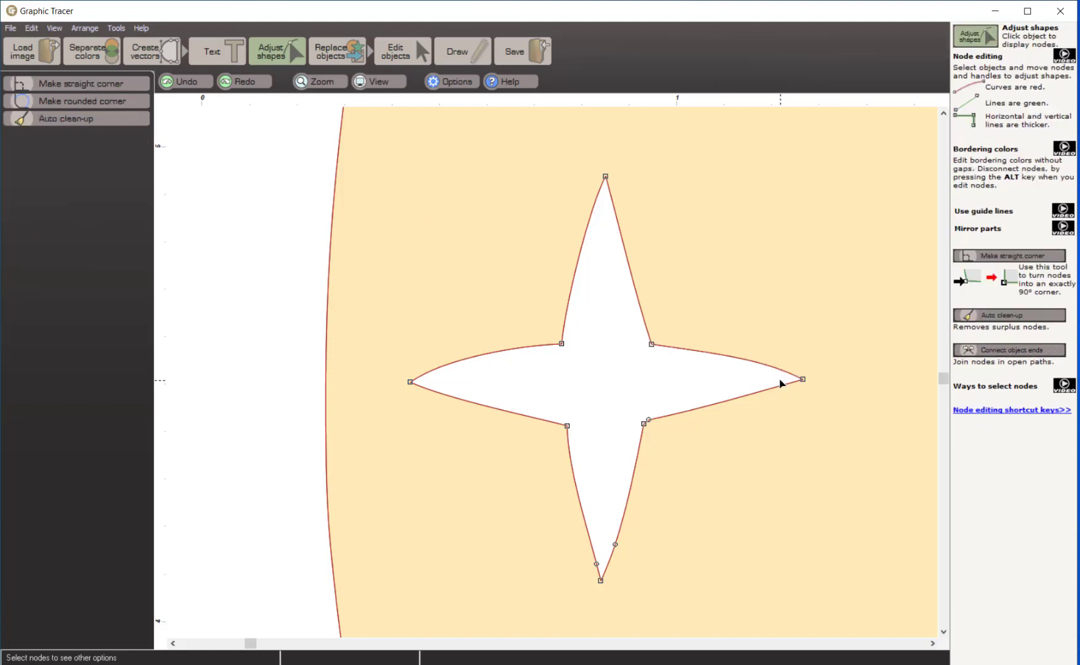
{"action": "left_click", "coordinate": [747, 359]}
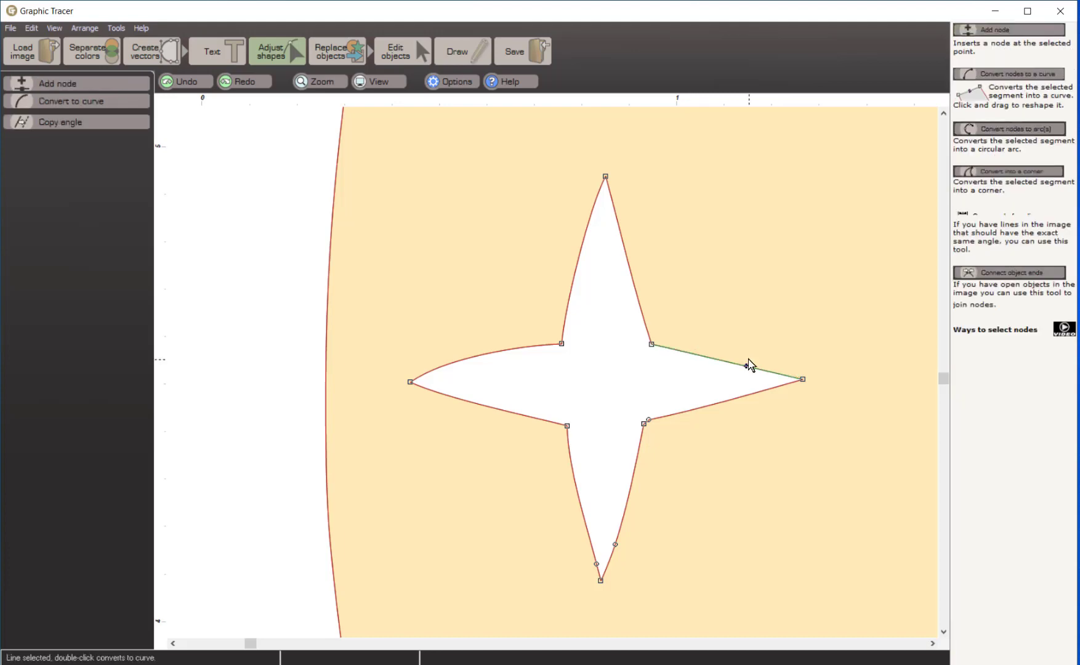
{"action": "left_click", "coordinate": [636, 300]}
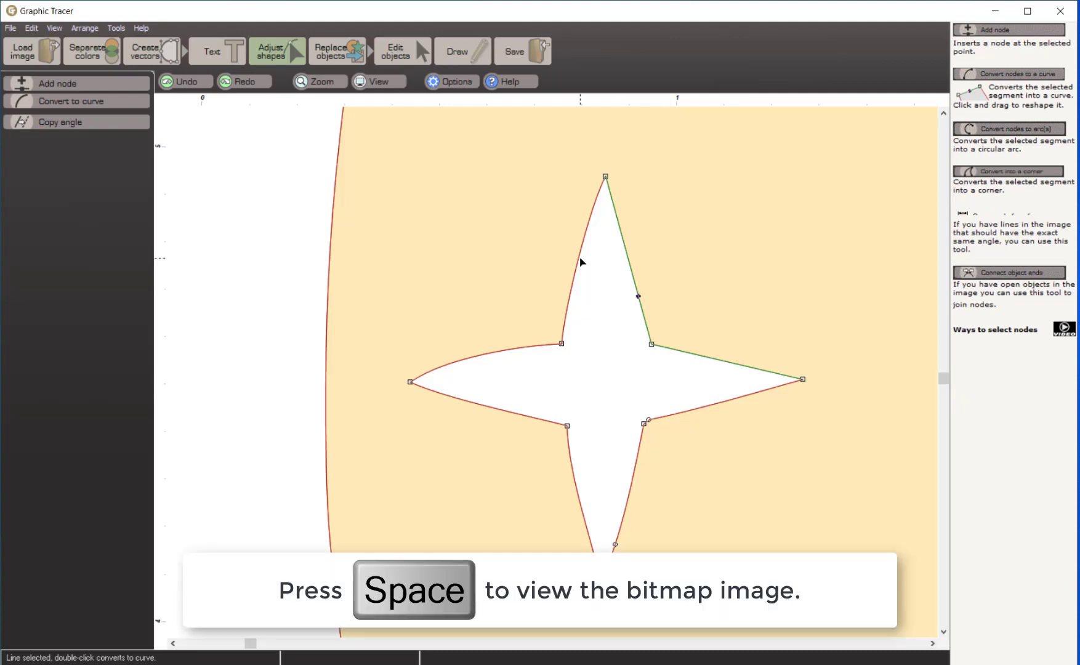
Check the star against the bitmap, move its top tip slightly down and left, and fit the top arm's left edge curve.
{"action": "key", "text": "space"}
{"action": "left_click", "coordinate": [605, 177]}
{"action": "key", "text": "space"}
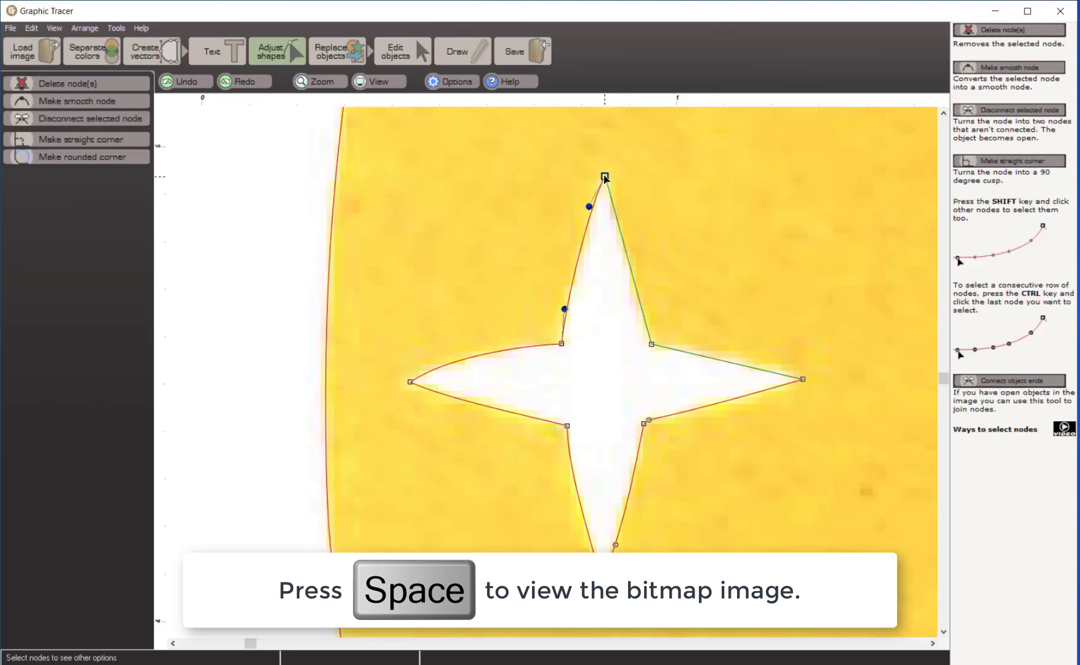
{"action": "left_click_drag", "start_coordinate": [605, 177], "coordinate": [603, 181]}
{"action": "key", "text": "space"}
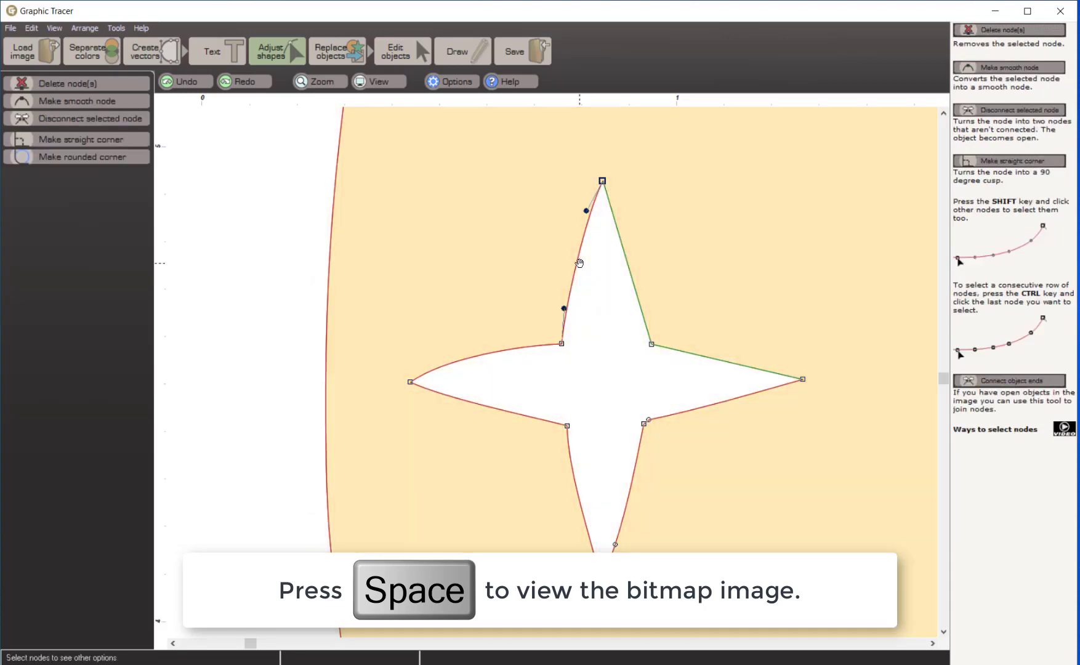
{"action": "left_click", "coordinate": [578, 269]}
{"action": "key", "text": "space"}
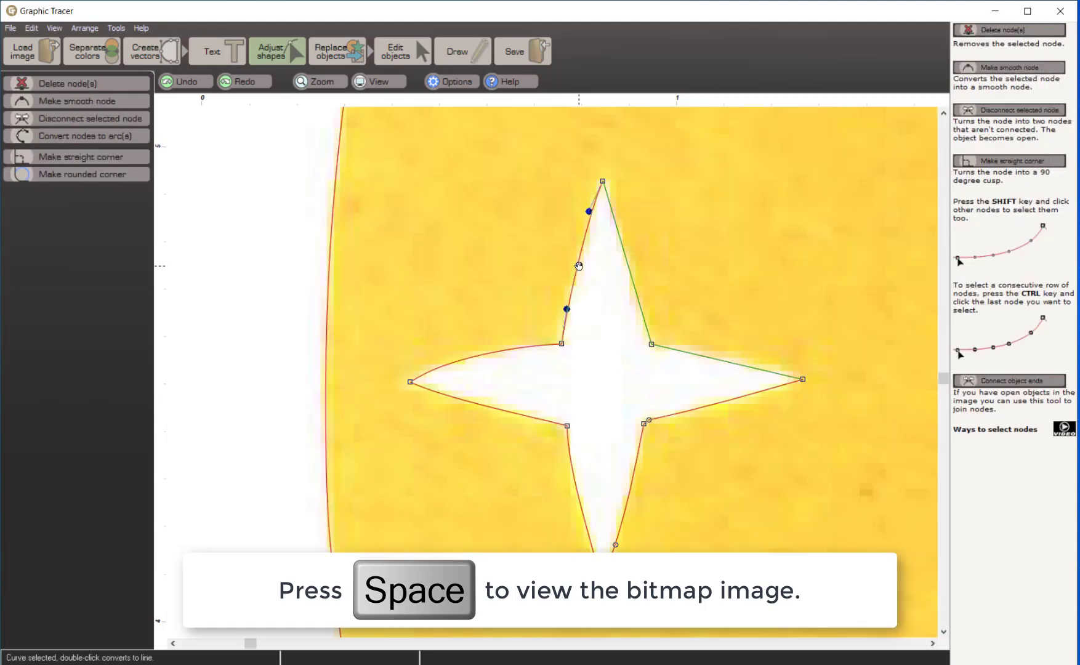
{"action": "left_click", "coordinate": [579, 266]}
{"action": "key", "text": "space"}
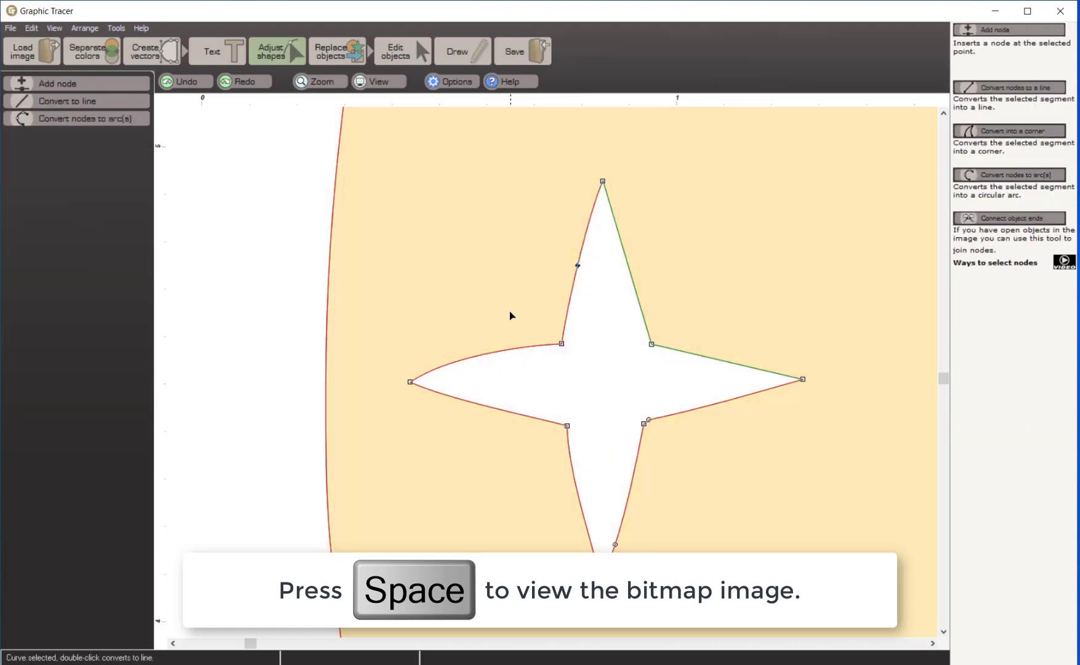
Move the star's left tip slightly inward and flatten the left arm's upper edge curve to match the bitmap.
{"action": "left_click", "coordinate": [410, 382]}
{"action": "key", "text": "space"}
{"action": "left_click_drag", "start_coordinate": [410, 382], "coordinate": [415, 380]}
{"action": "key", "text": "space"}
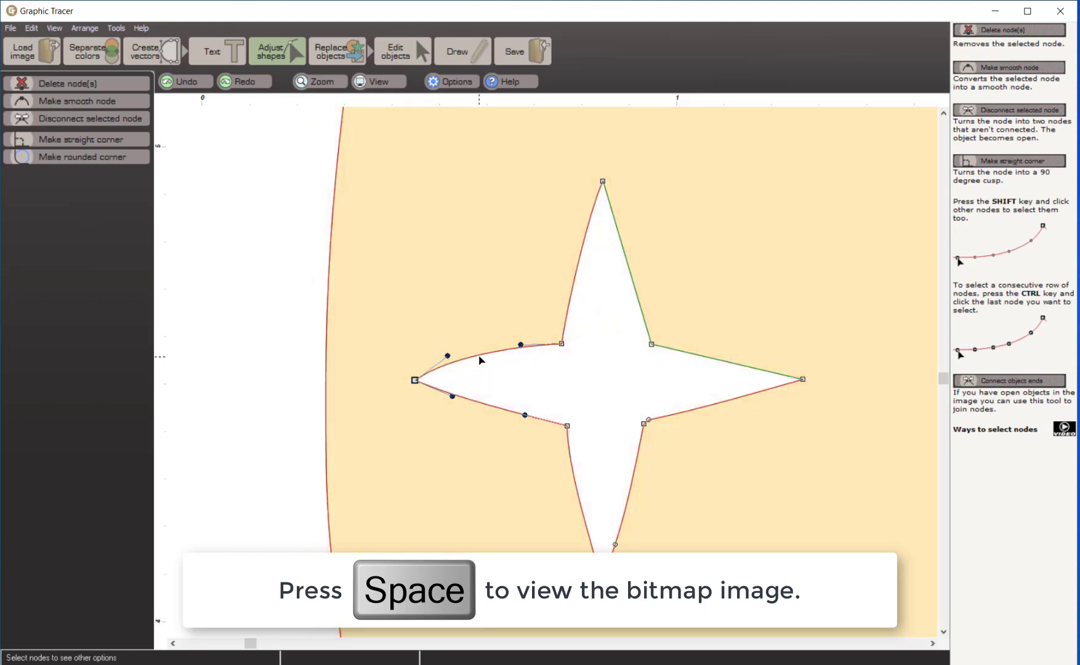
{"action": "left_click", "coordinate": [479, 355]}
{"action": "key", "text": "space"}
{"action": "left_click_drag", "start_coordinate": [478, 355], "coordinate": [480, 360]}
{"action": "key", "text": "space"}
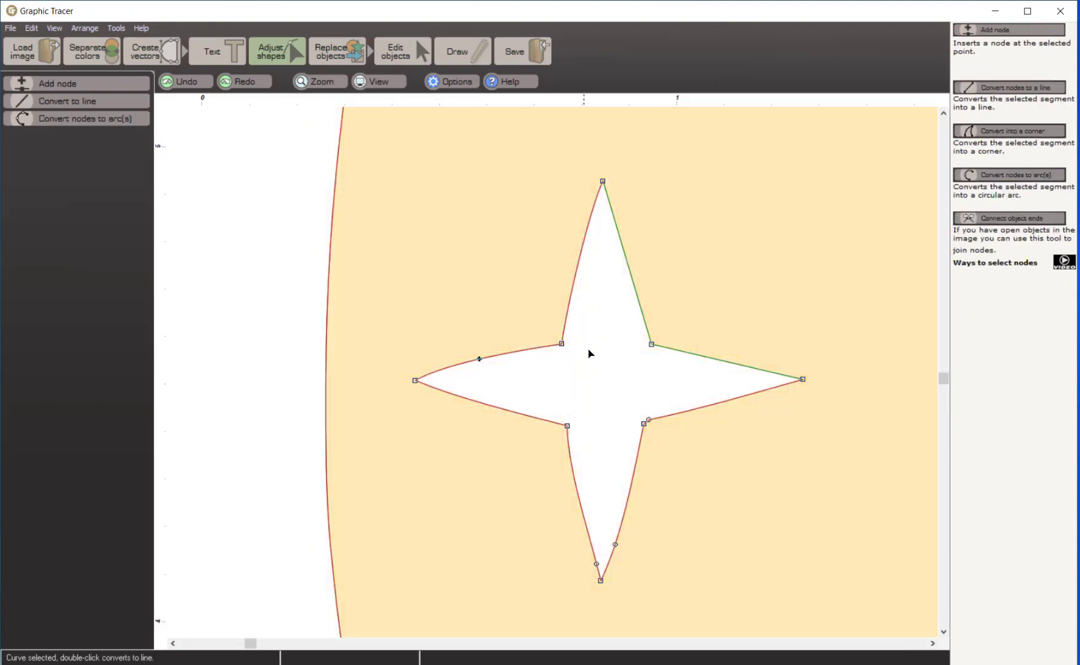
Mirror the star's nodes between the top tip and left tip symmetrically to rebuild the whole star, and deselect it.
{"action": "left_click", "coordinate": [501, 271]}
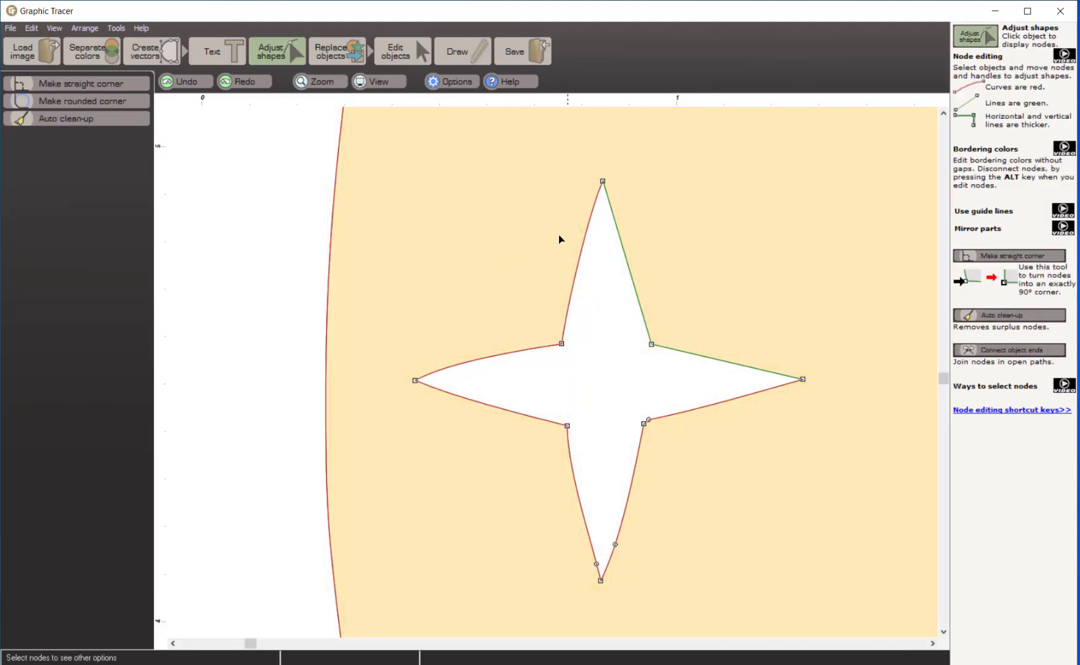
{"action": "left_click", "coordinate": [602, 181]}
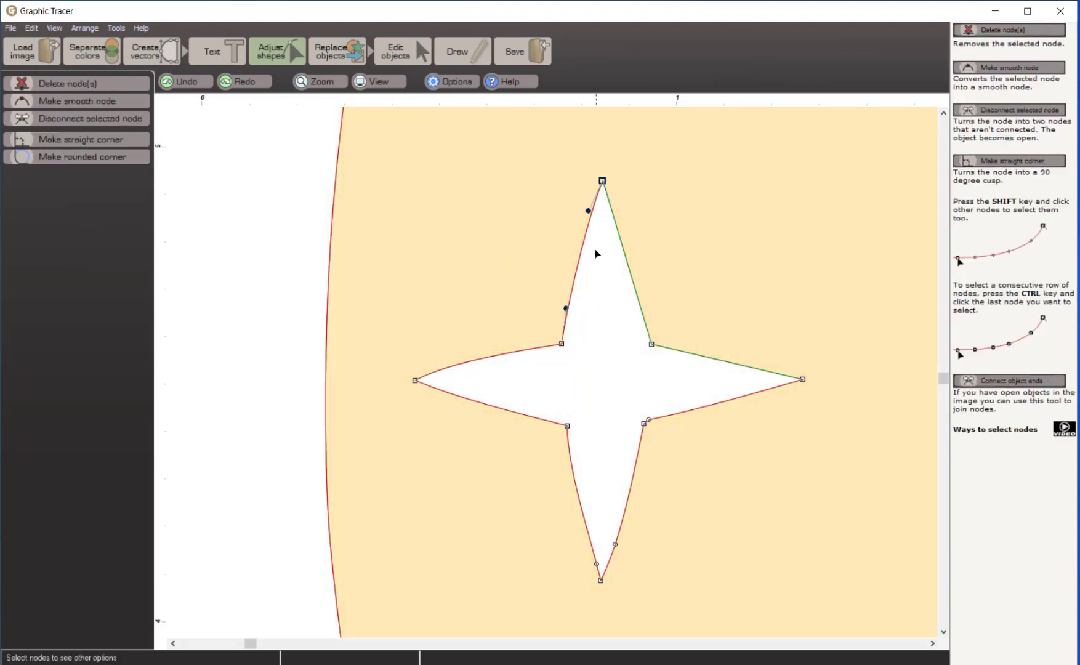
{"action": "left_click", "coordinate": [415, 381], "text": "ctrl"}
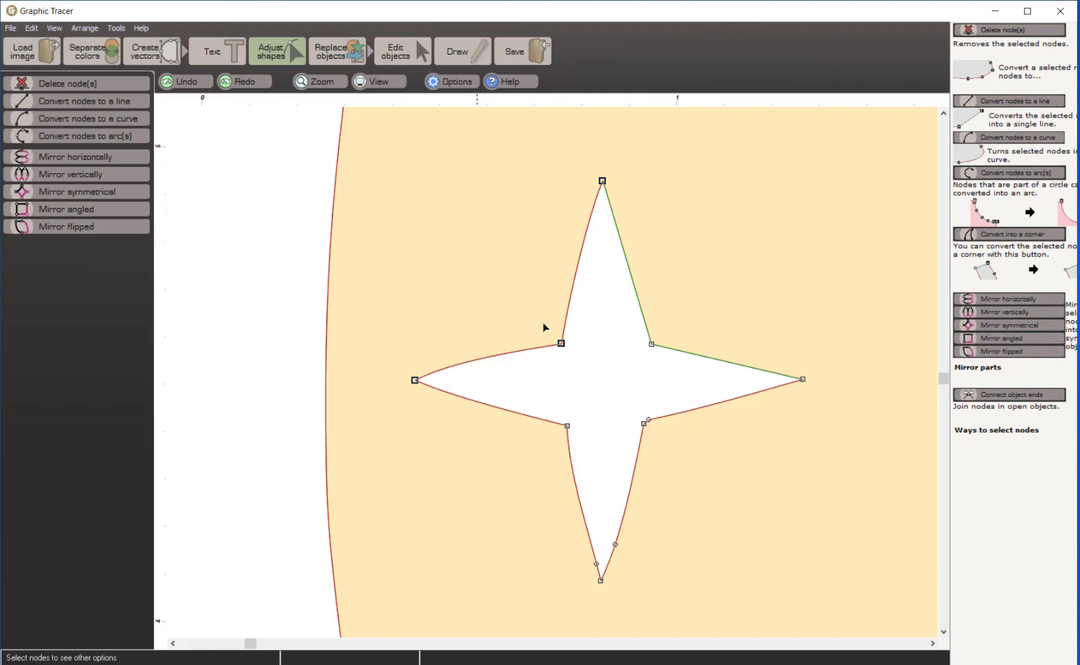
{"action": "left_click", "coordinate": [124, 190]}
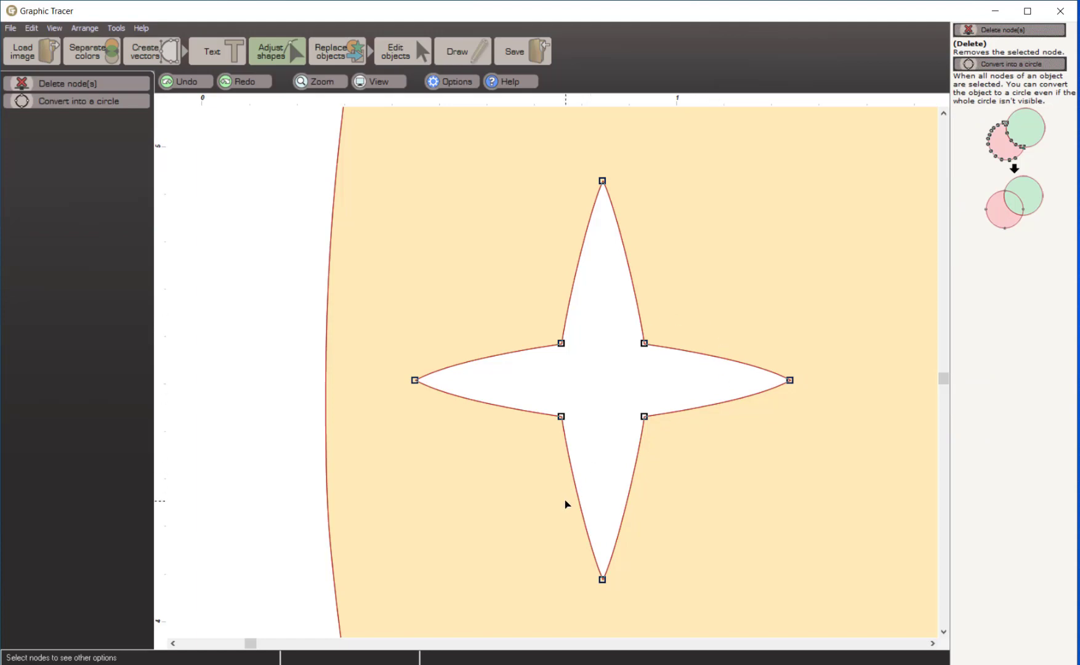
{"action": "scroll", "coordinate": [534, 442], "scroll_direction": "down", "scroll_amount": 5}
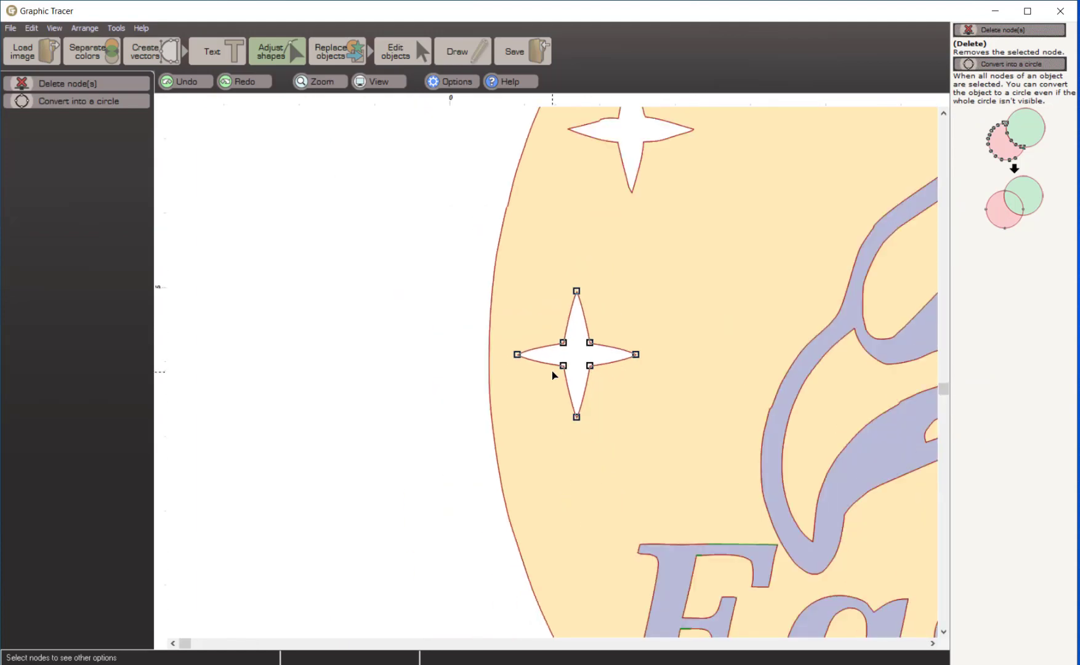
{"action": "scroll", "coordinate": [453, 346], "scroll_direction": "down", "scroll_amount": 3}
{"action": "left_click", "coordinate": [449, 348]}
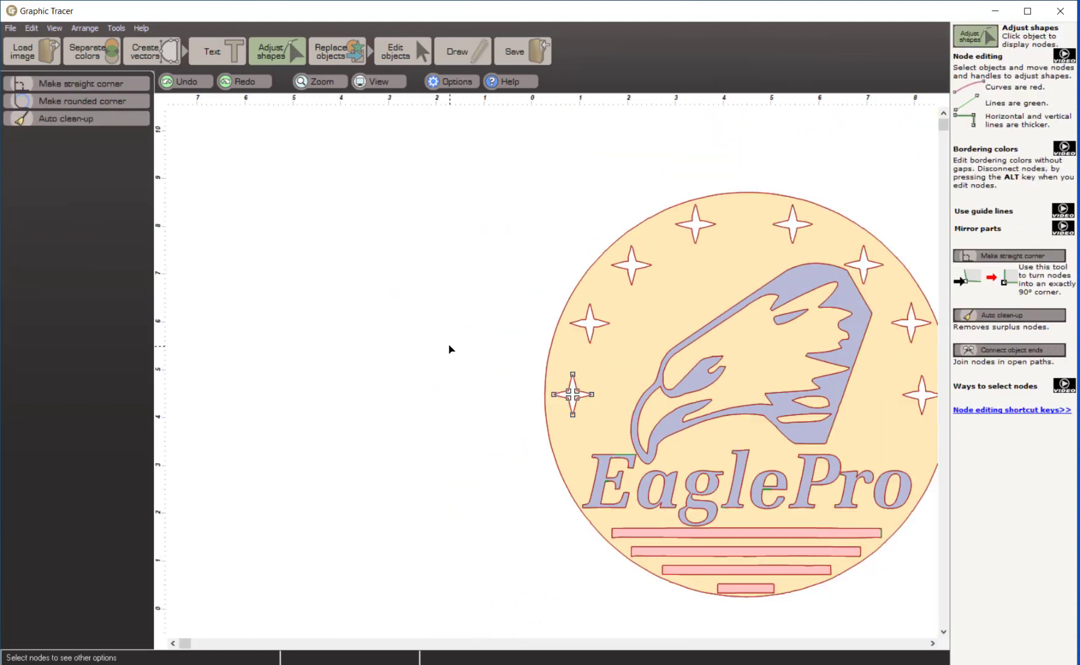
Copy the rebuilt star's shape onto the other stars along the left half of the circle.
{"action": "left_click", "coordinate": [409, 48]}
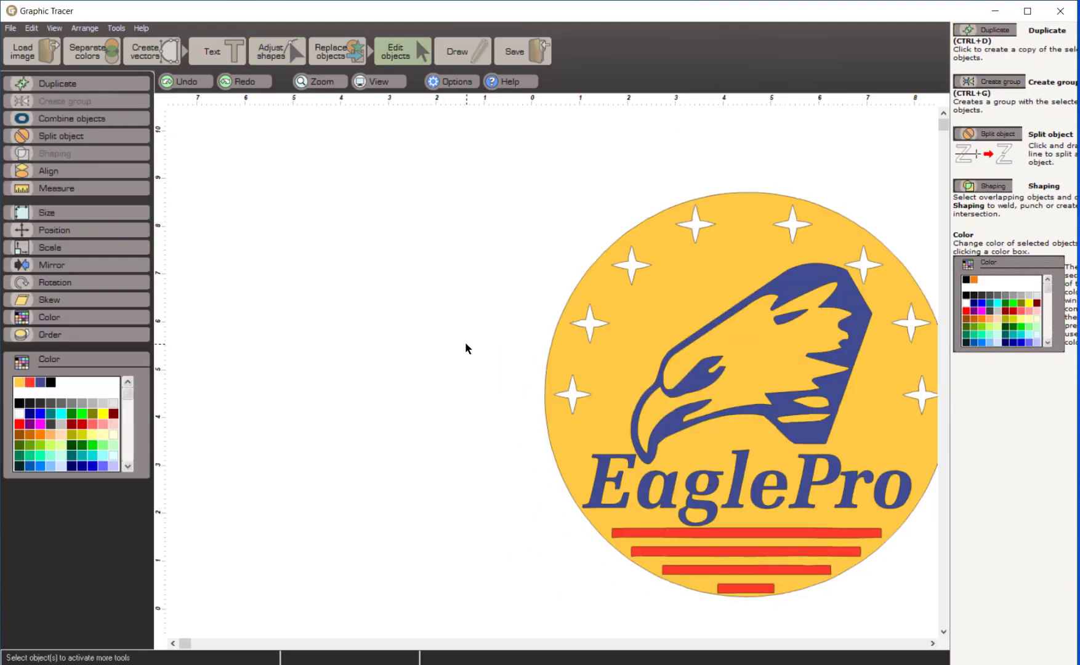
{"action": "left_click_drag", "start_coordinate": [470, 354], "coordinate": [609, 437]}
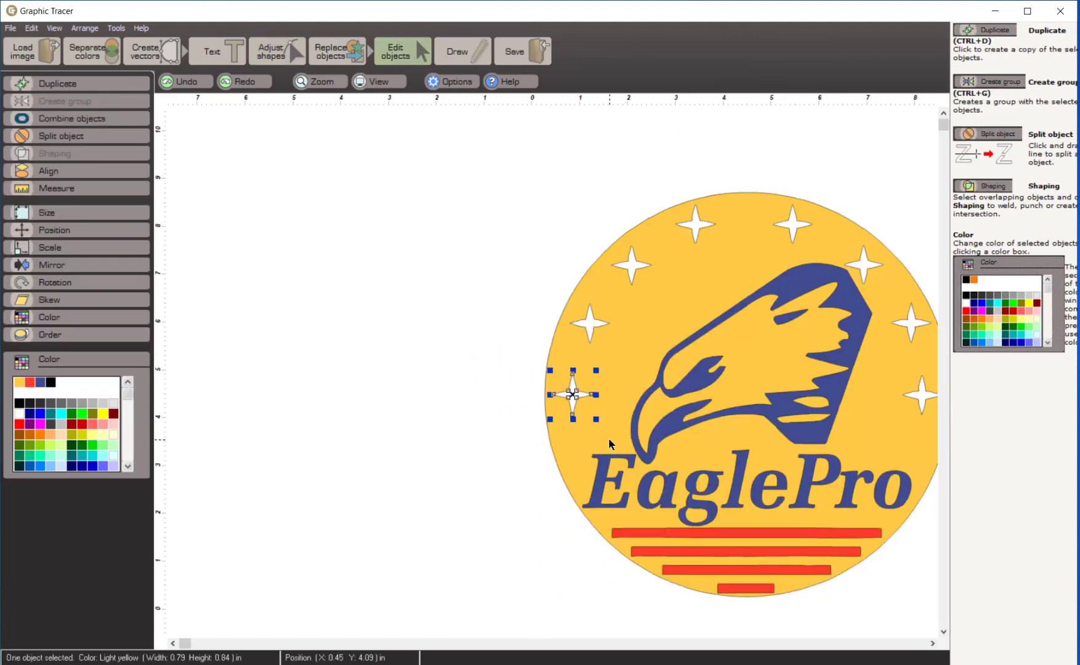
{"action": "left_click", "coordinate": [324, 52]}
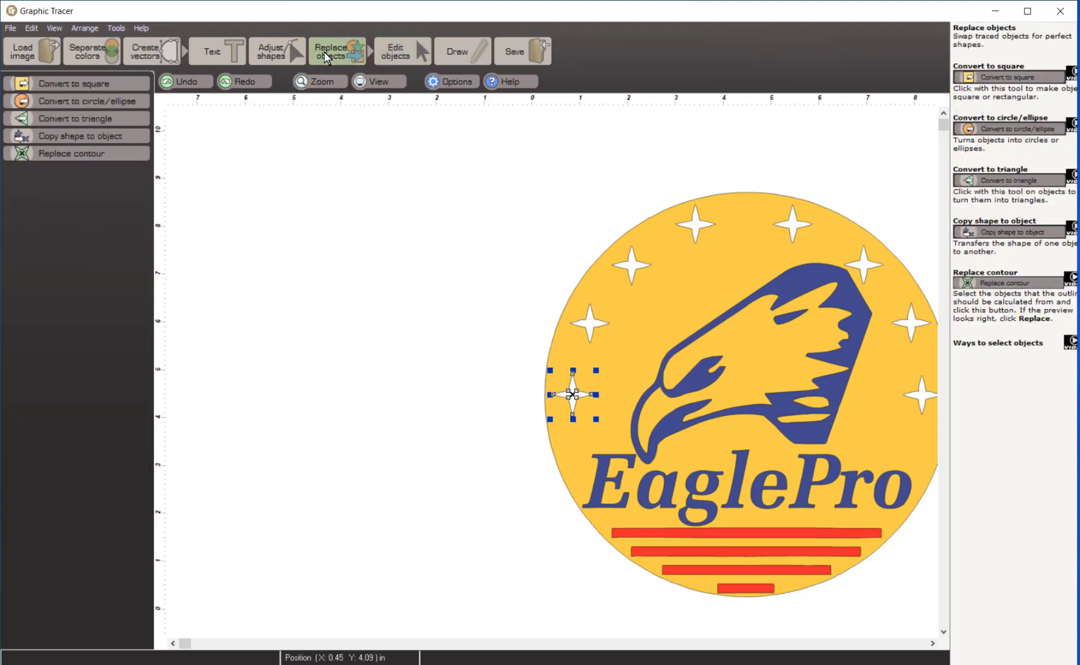
{"action": "left_click", "coordinate": [92, 134]}
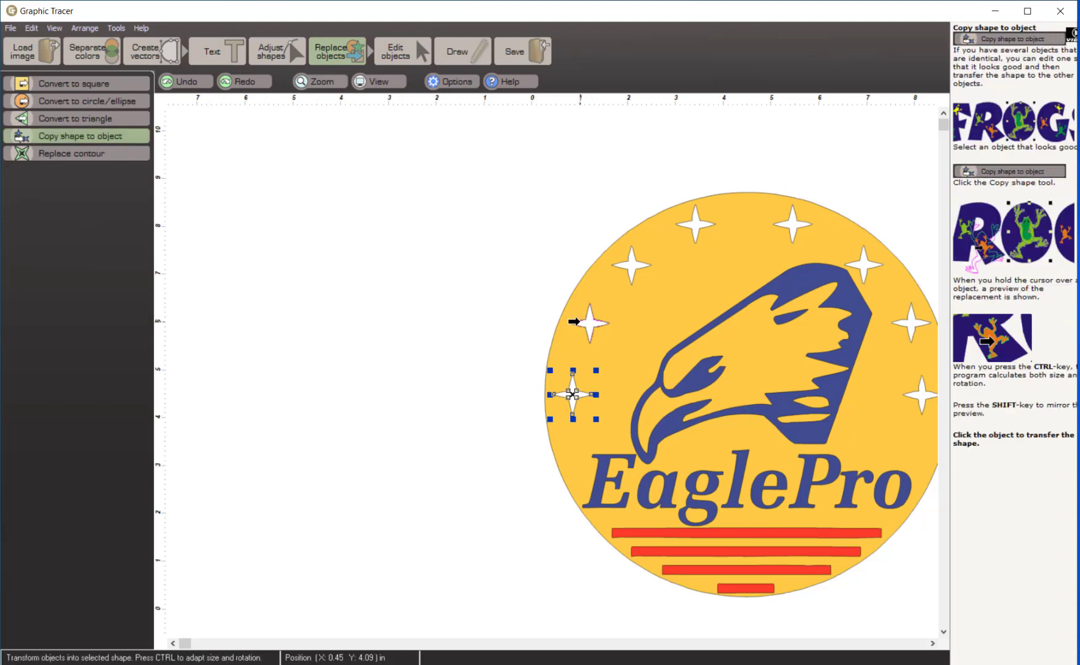
{"action": "scroll", "coordinate": [622, 275], "scroll_direction": "up", "scroll_amount": 2}
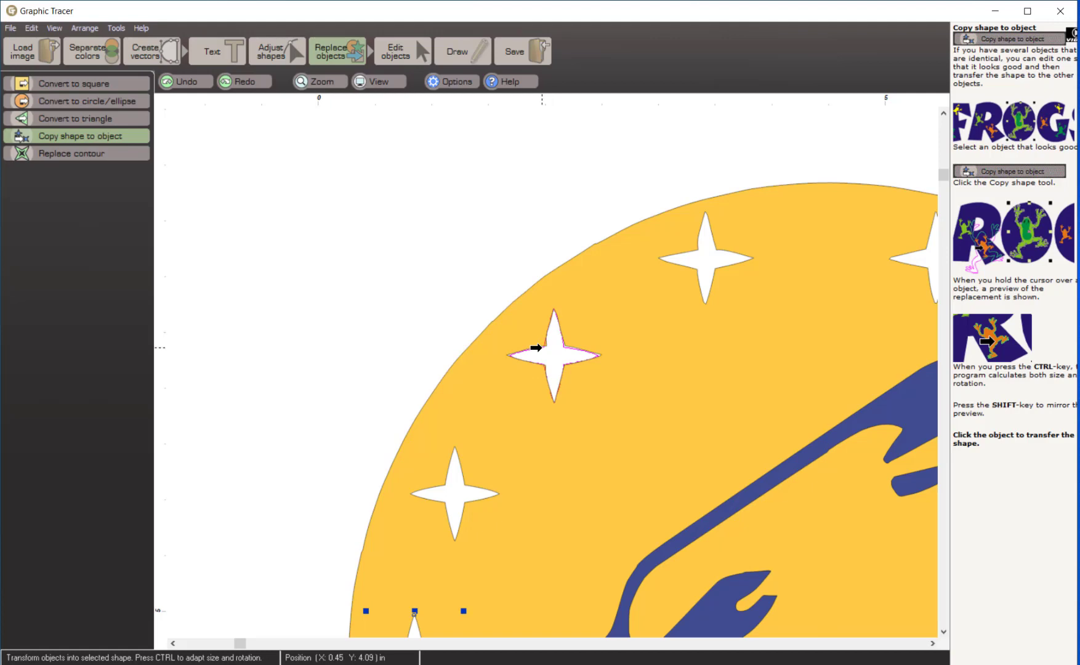
{"action": "left_click", "coordinate": [536, 348]}
{"action": "left_click", "coordinate": [677, 250]}
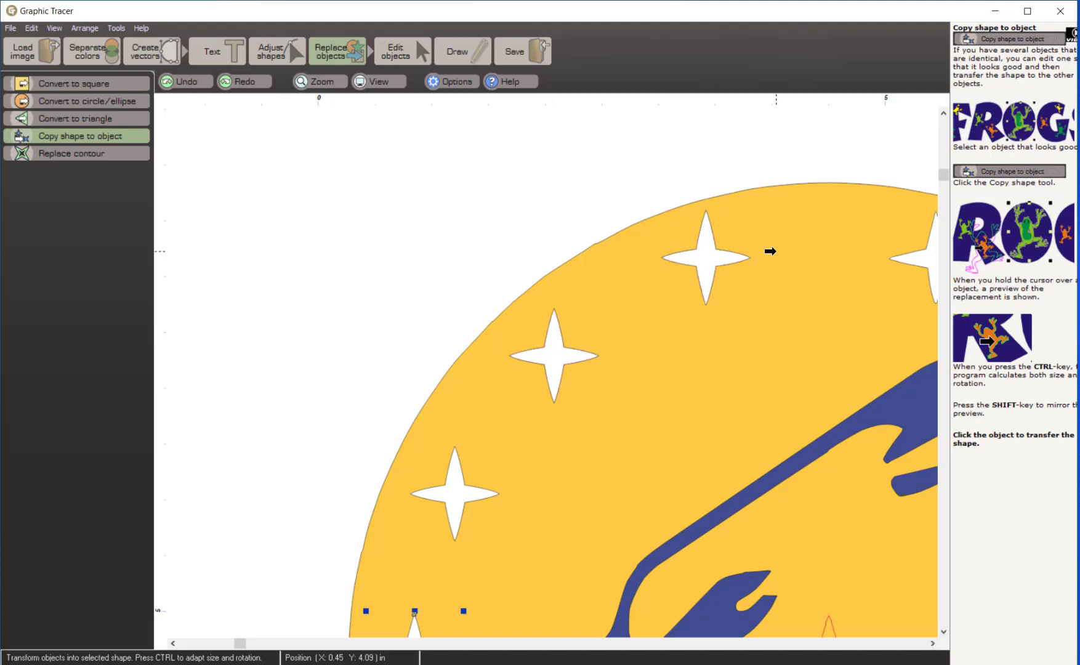
Copy the same star shape onto the four stars along the right half of the circle.
{"action": "left_click", "coordinate": [903, 644]}
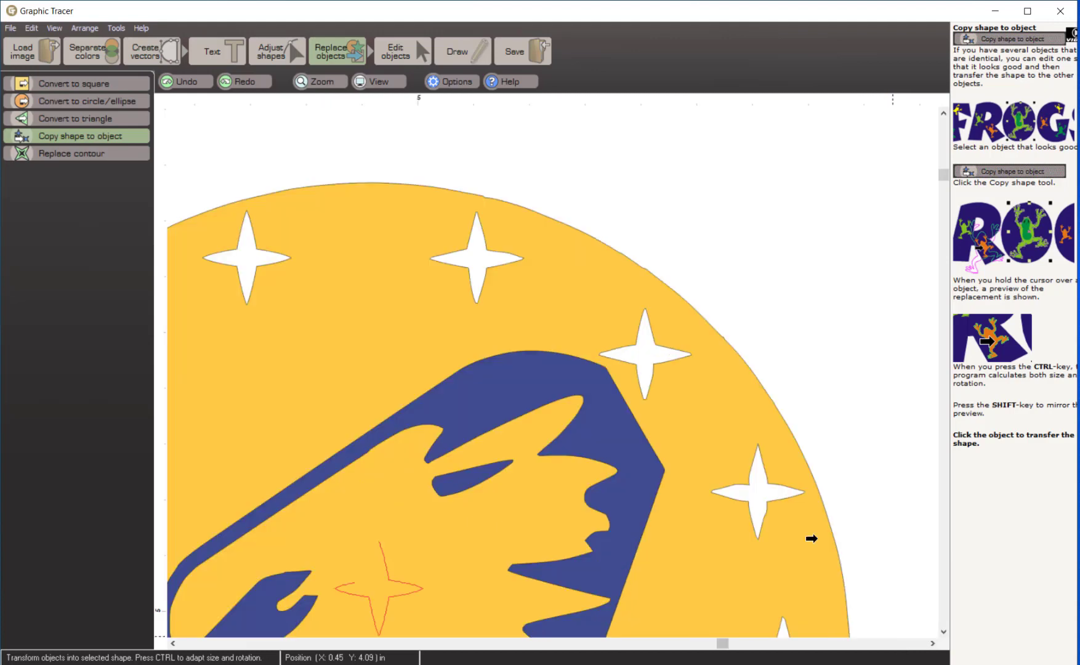
{"action": "left_click", "coordinate": [484, 269]}
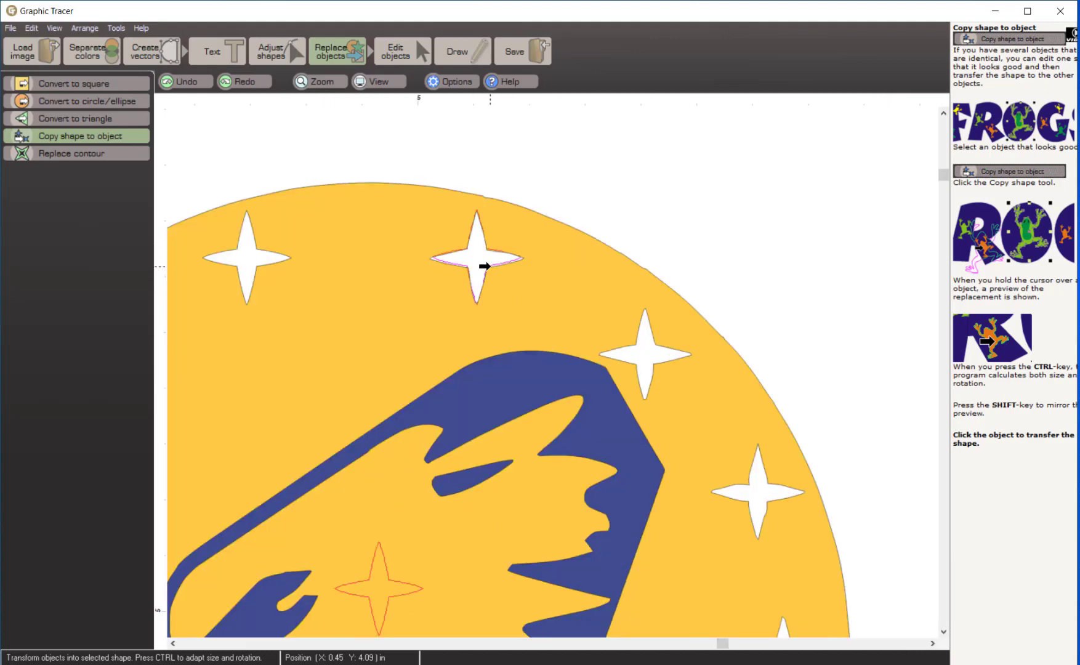
{"action": "left_click", "coordinate": [615, 344]}
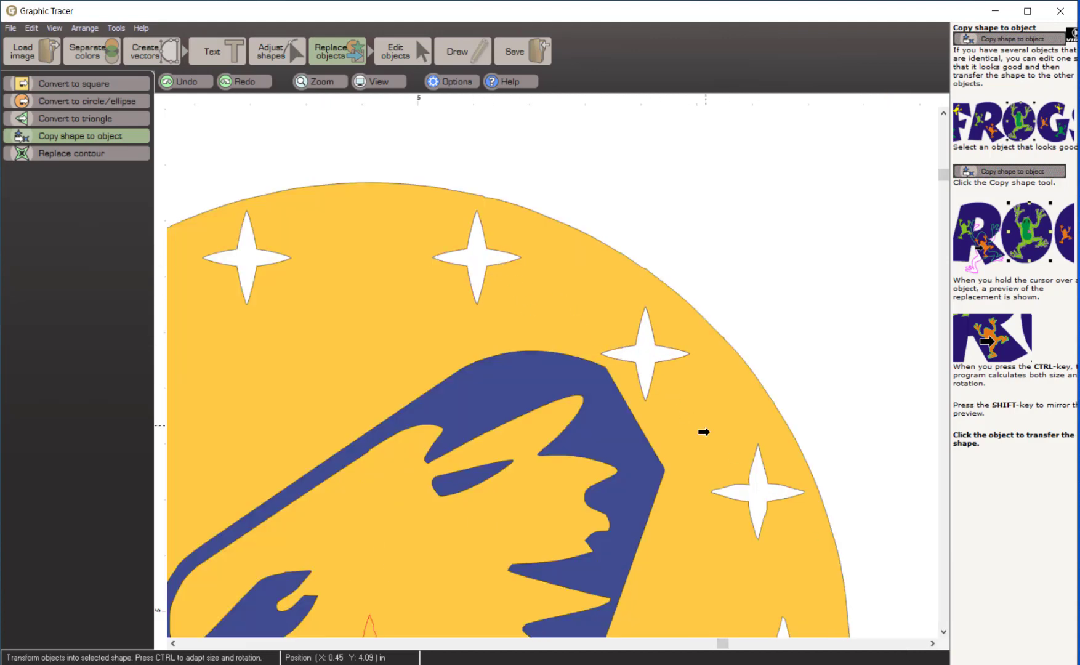
{"action": "left_click", "coordinate": [743, 491]}
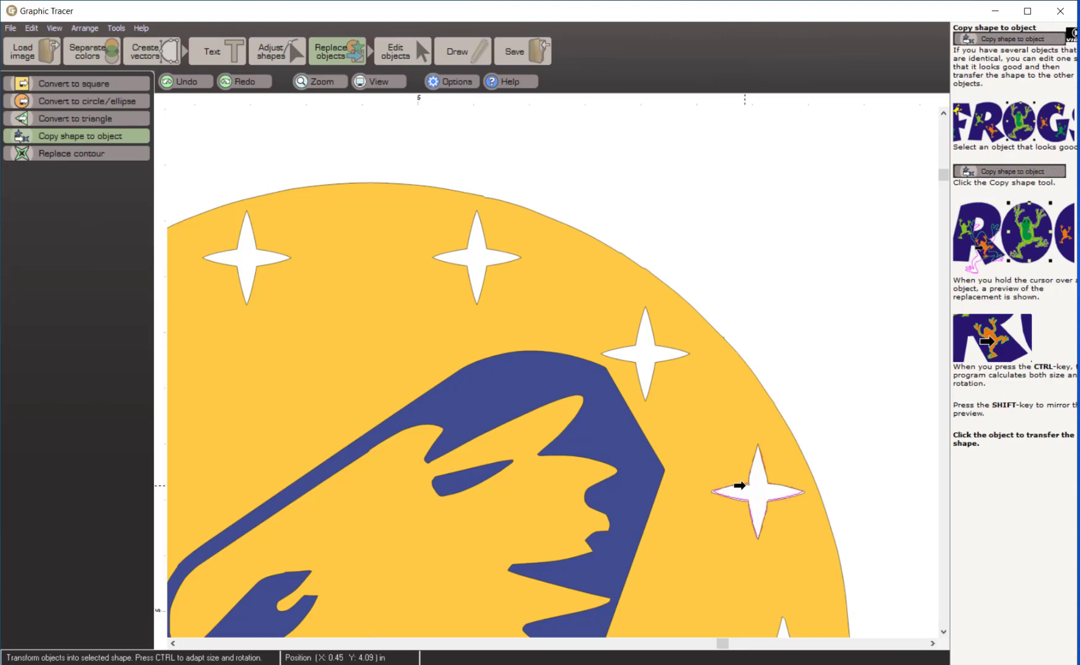
{"action": "scroll", "coordinate": [751, 532], "scroll_direction": "down", "scroll_amount": 2}
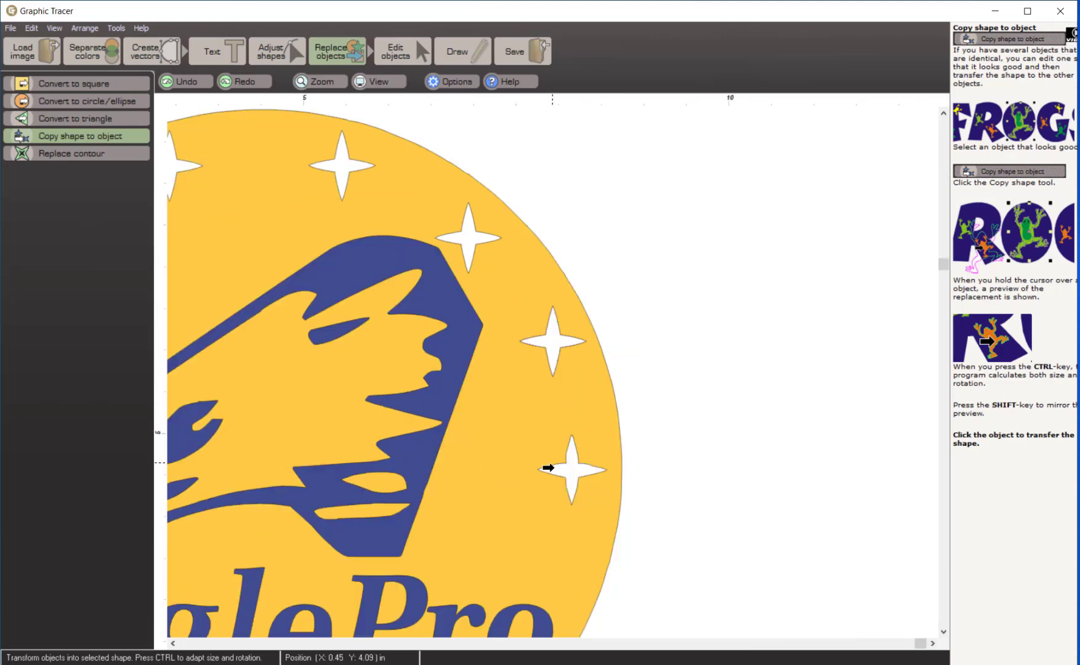
{"action": "left_click", "coordinate": [548, 466]}
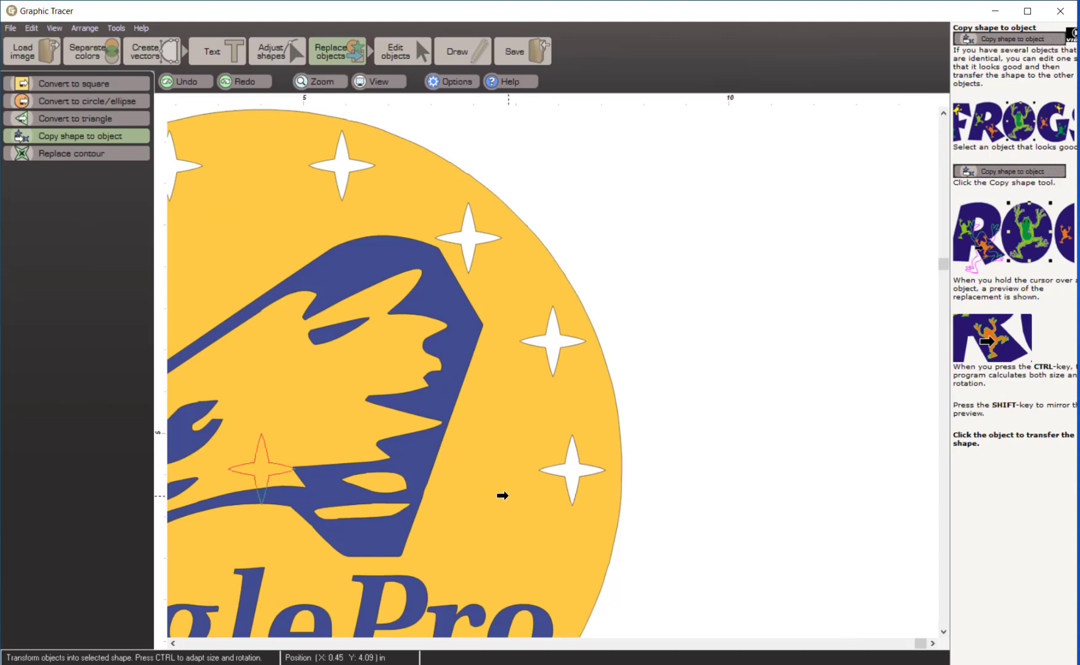
{"action": "scroll", "coordinate": [524, 431], "scroll_direction": "down", "scroll_amount": 2}
Auto clean up the eagle head's outer and inner contours, small feather mark and two lower feather openings together at smoothness 7.
{"action": "left_click", "coordinate": [272, 38]}
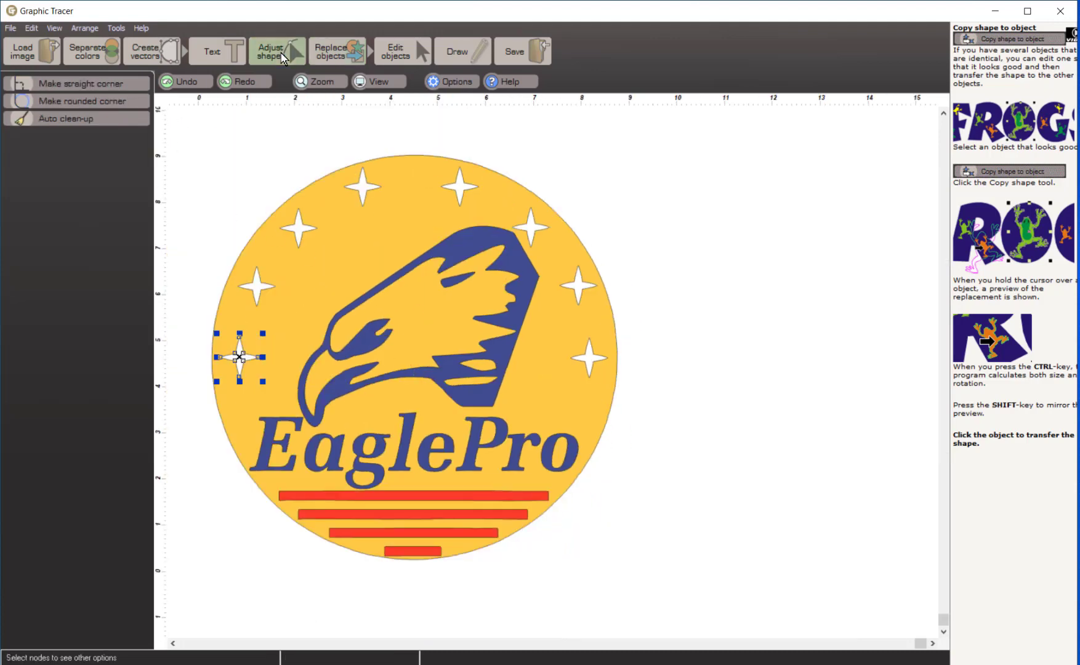
{"action": "left_click", "coordinate": [403, 54]}
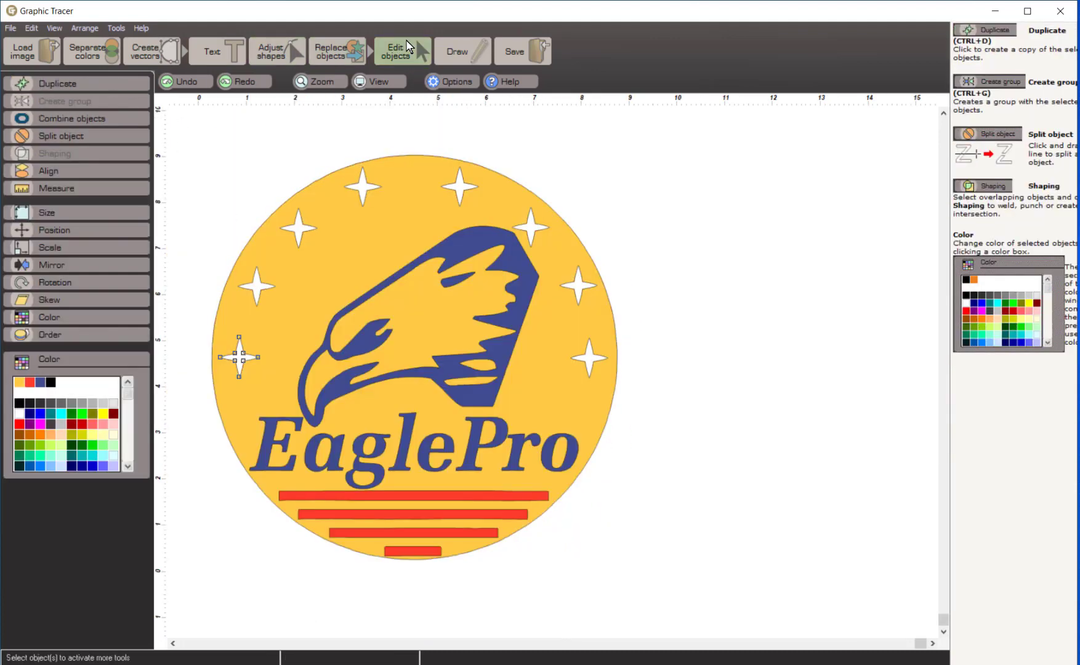
{"action": "left_click", "coordinate": [449, 239]}
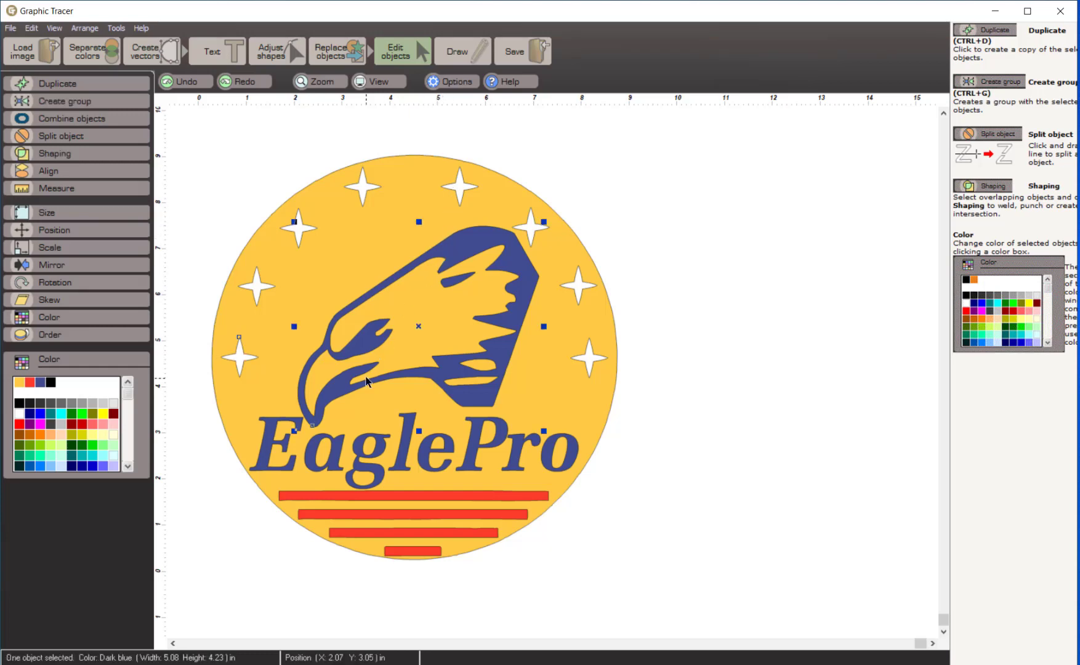
{"action": "scroll", "coordinate": [321, 406], "scroll_direction": "up", "scroll_amount": 3}
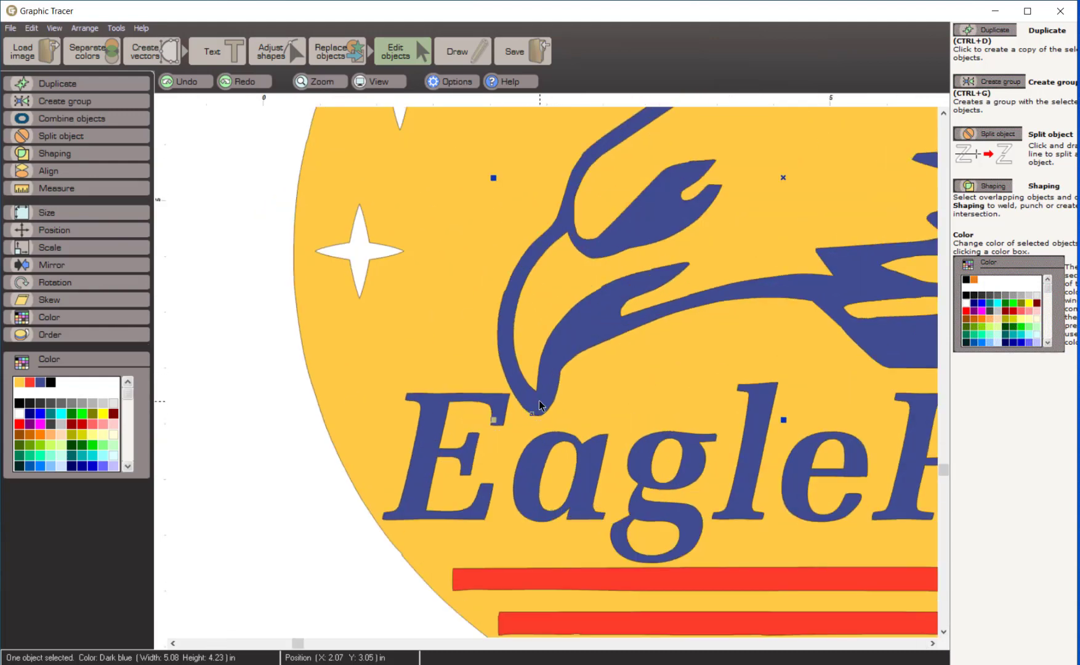
{"action": "left_click", "coordinate": [537, 388], "text": "shift"}
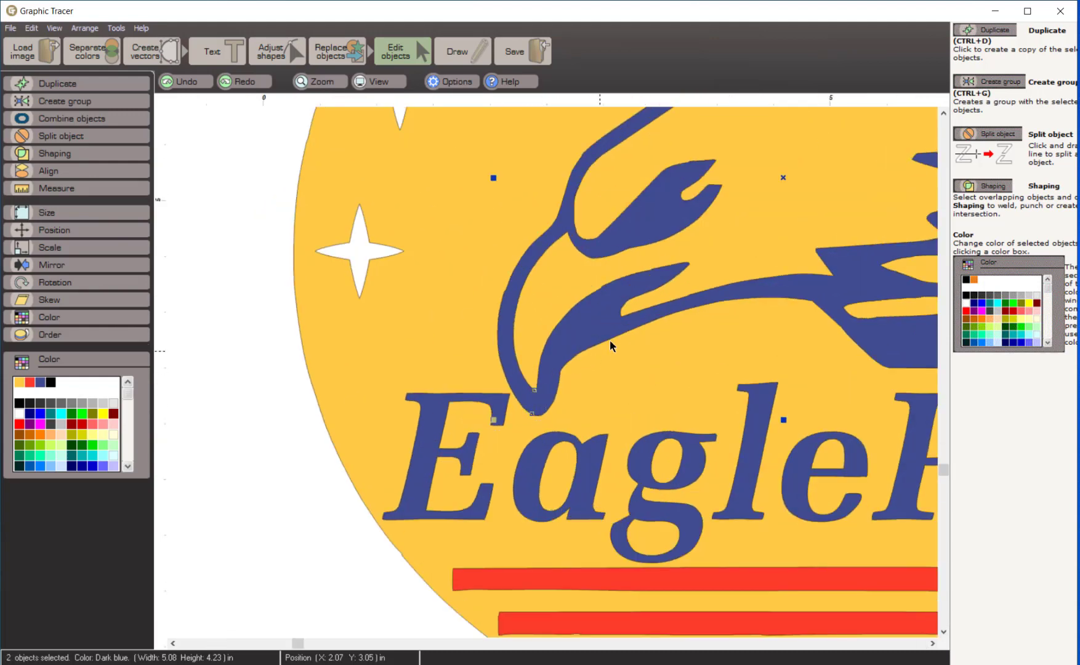
{"action": "scroll", "coordinate": [608, 340], "scroll_direction": "down", "scroll_amount": 2}
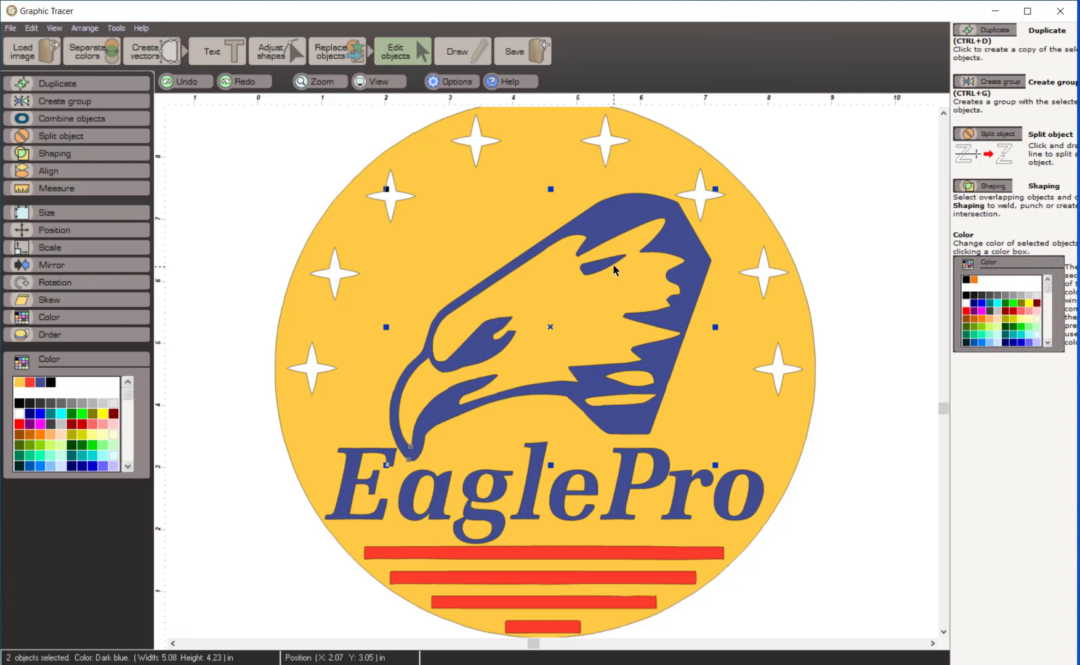
{"action": "left_click", "coordinate": [611, 263], "text": "shift"}
{"action": "left_click", "coordinate": [632, 376], "text": "shift"}
{"action": "left_click", "coordinate": [616, 399], "text": "shift"}
{"action": "left_click", "coordinate": [272, 47]}
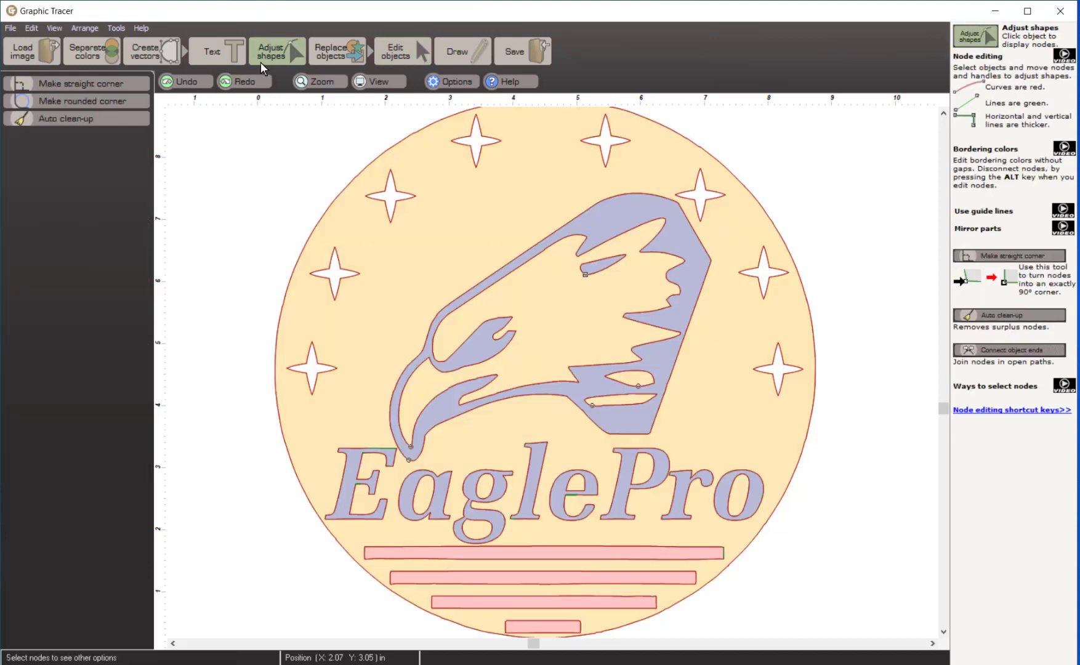
{"action": "left_click", "coordinate": [51, 119]}
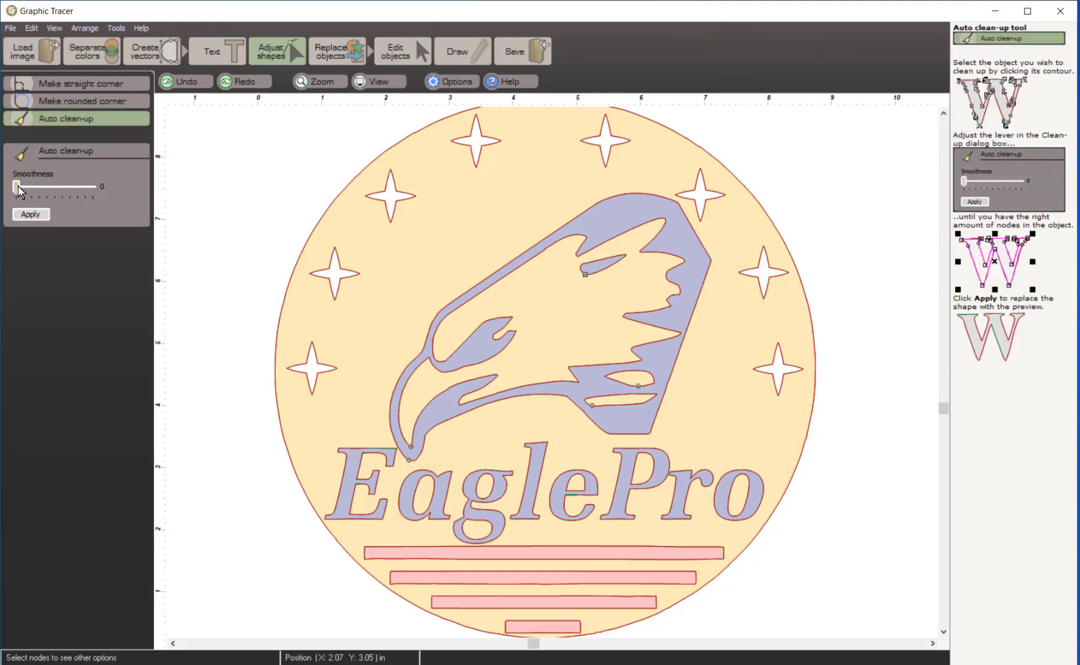
{"action": "left_click_drag", "start_coordinate": [16, 187], "coordinate": [28, 186]}
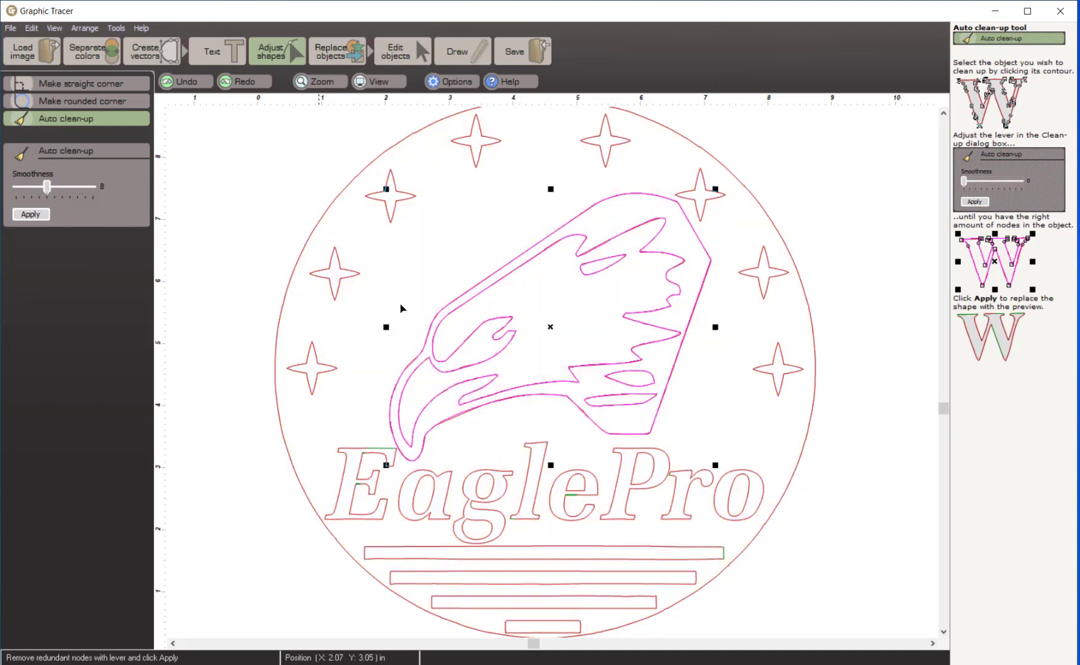
{"action": "scroll", "coordinate": [552, 372], "scroll_direction": "up", "scroll_amount": 2}
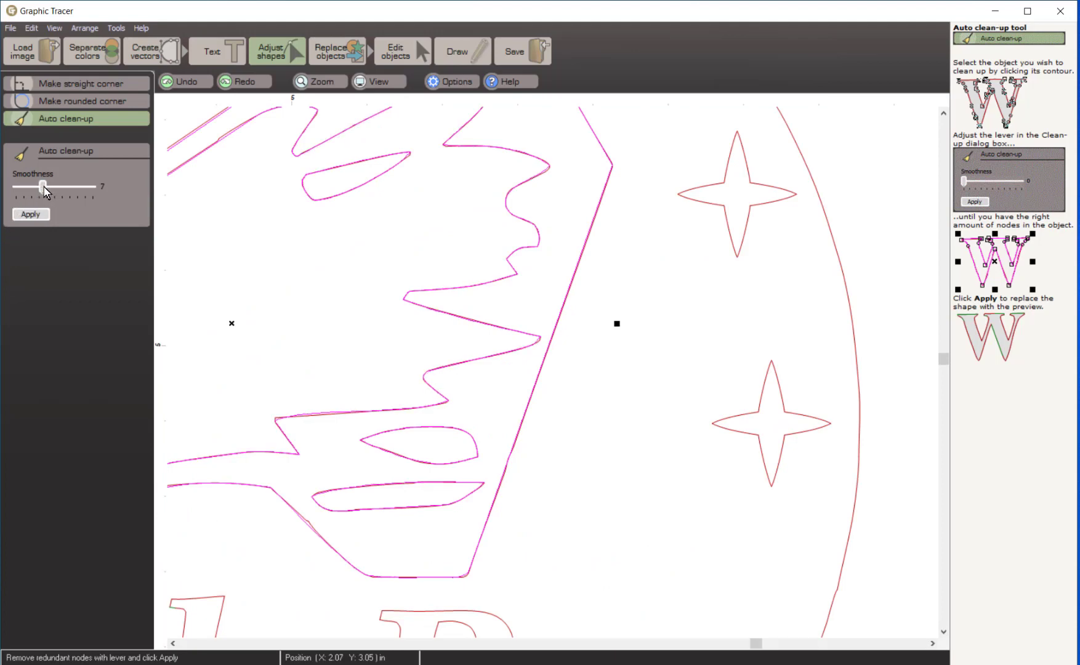
{"action": "left_click", "coordinate": [29, 214]}
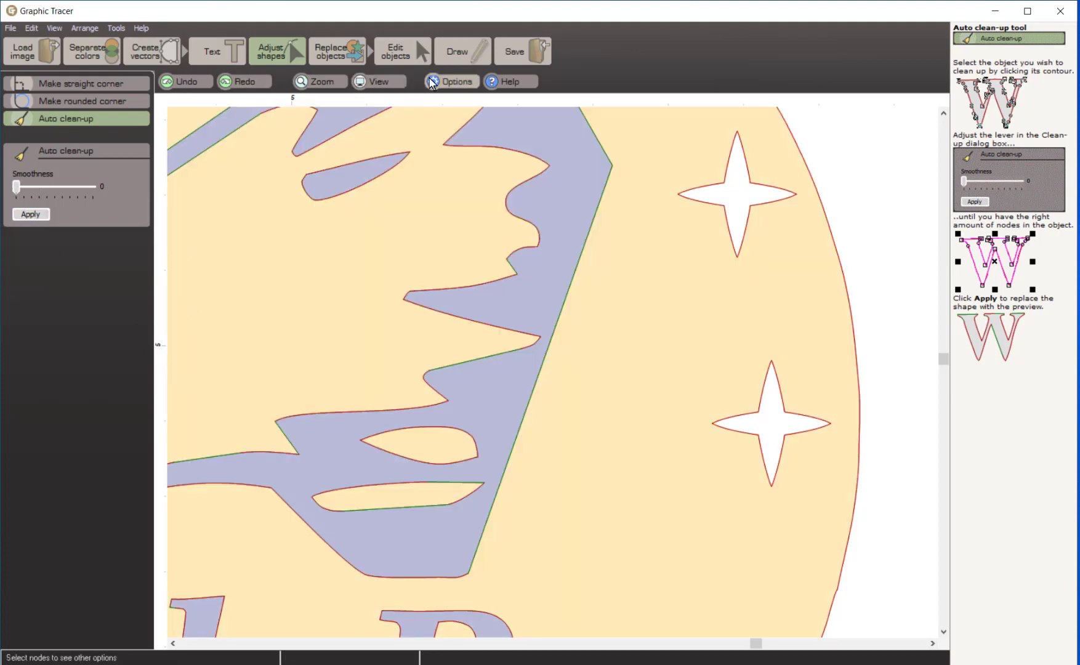
Inspect the cleaned-up eagle head in solid colors and check the nodes and line segments of its outer contour.
{"action": "left_click", "coordinate": [374, 83]}
{"action": "left_click", "coordinate": [17, 226]}
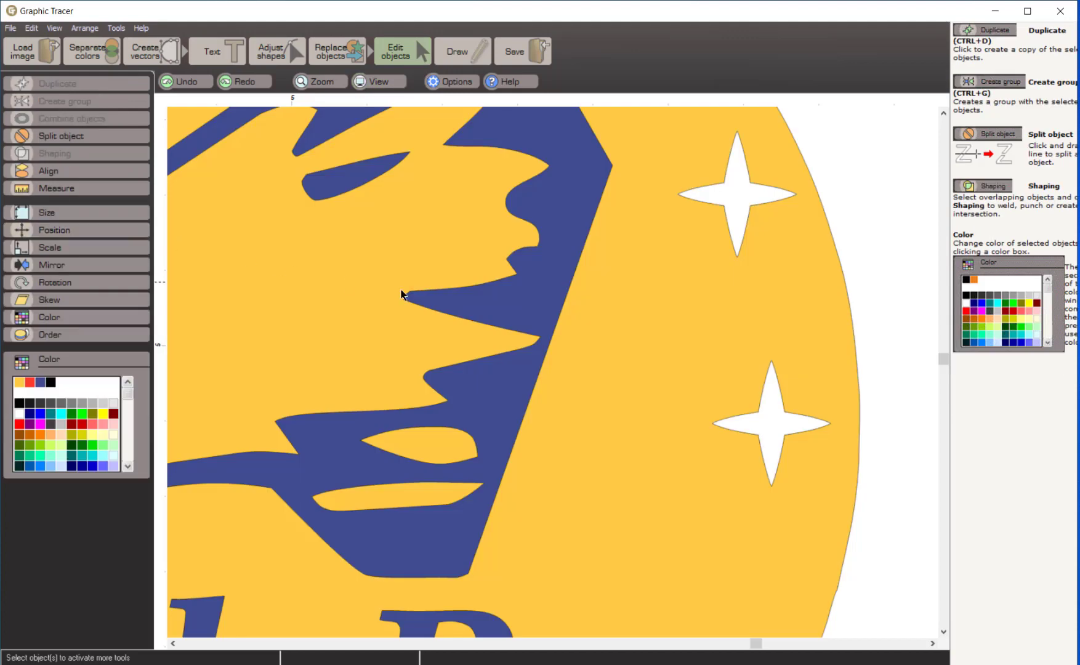
{"action": "scroll", "coordinate": [435, 313], "scroll_direction": "down", "scroll_amount": 2}
{"action": "scroll", "coordinate": [552, 372], "scroll_direction": "up", "scroll_amount": 1}
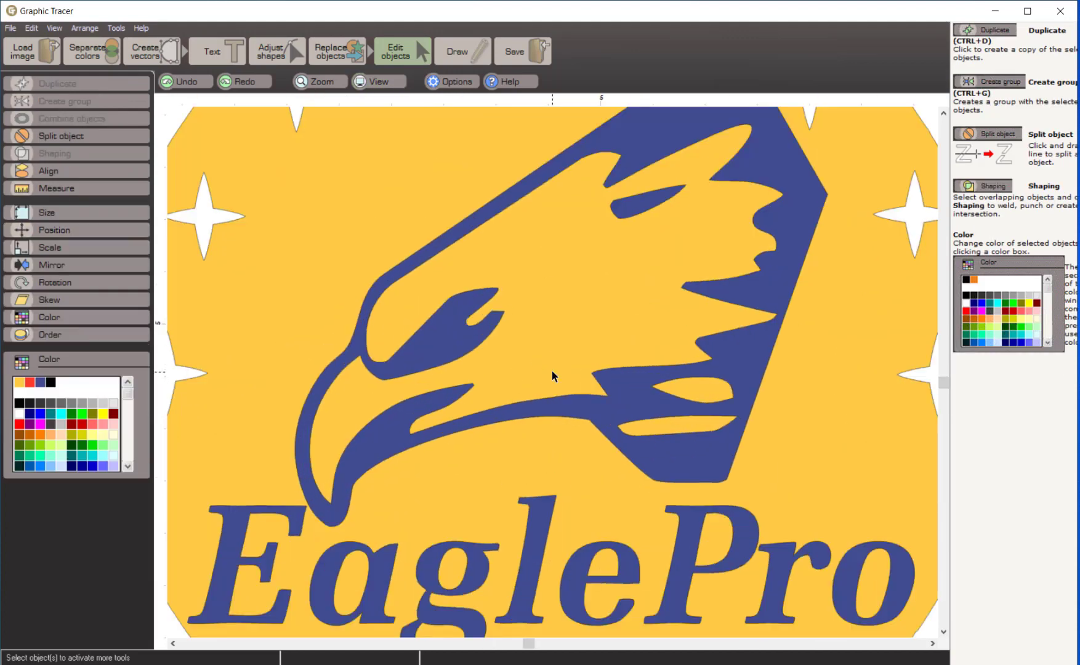
{"action": "left_click", "coordinate": [274, 52]}
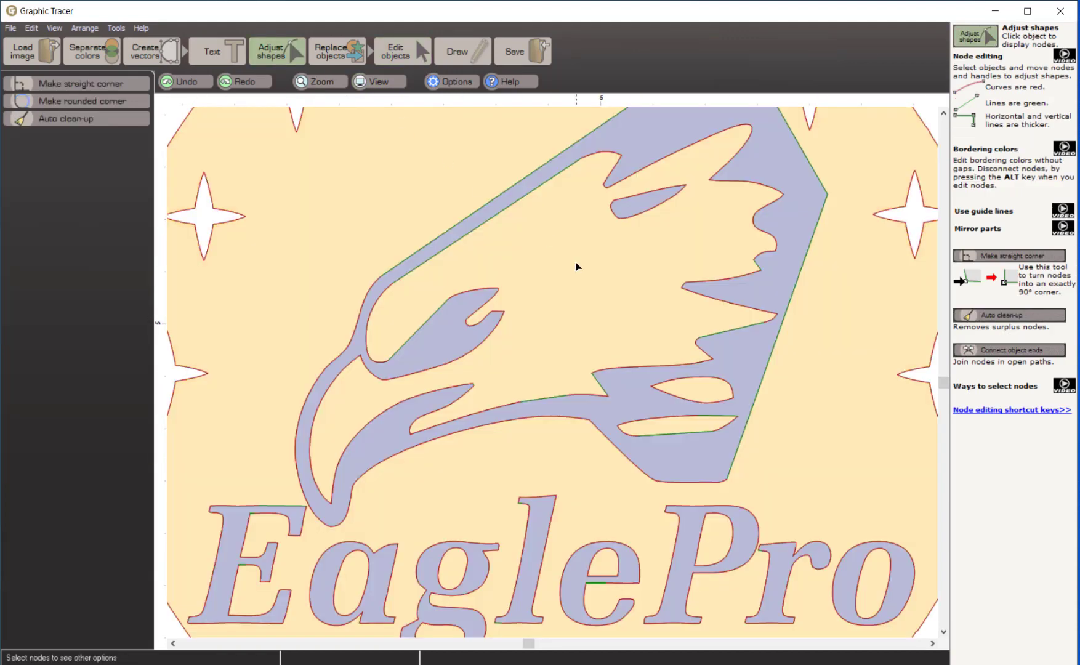
{"action": "left_click", "coordinate": [471, 213]}
{"action": "scroll", "coordinate": [552, 370], "scroll_direction": "up", "scroll_amount": 2}
{"action": "scroll", "coordinate": [551, 371], "scroll_direction": "down", "scroll_amount": 5}
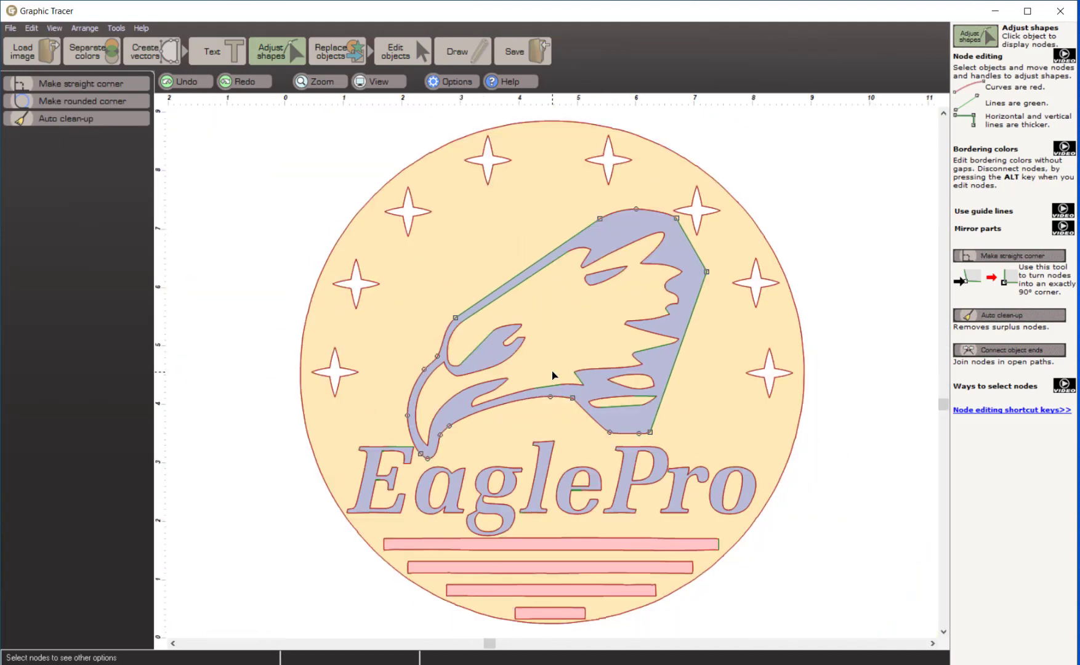
Convert the logo's large yellow background disc into a true circle and check its edge.
{"action": "left_click", "coordinate": [548, 124]}
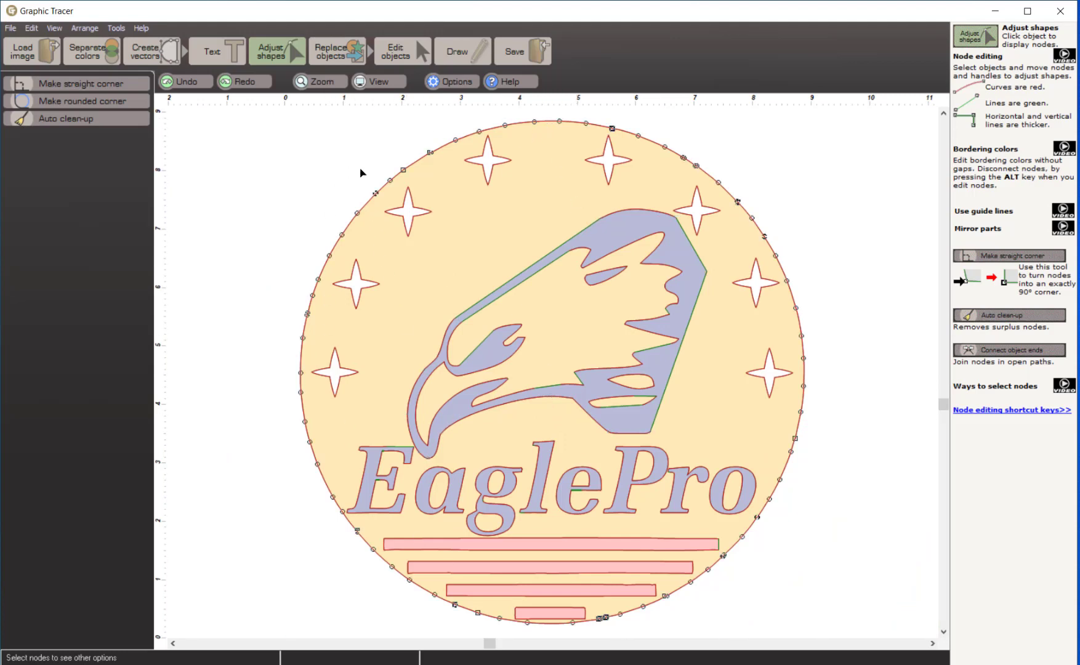
{"action": "left_click", "coordinate": [332, 50]}
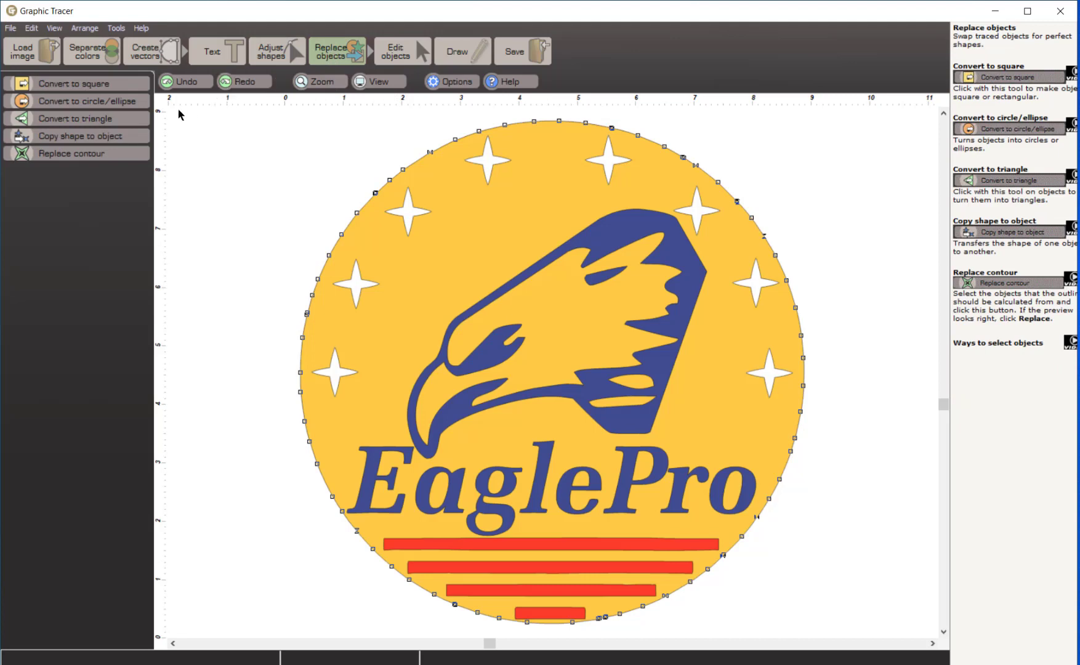
{"action": "left_click", "coordinate": [71, 101]}
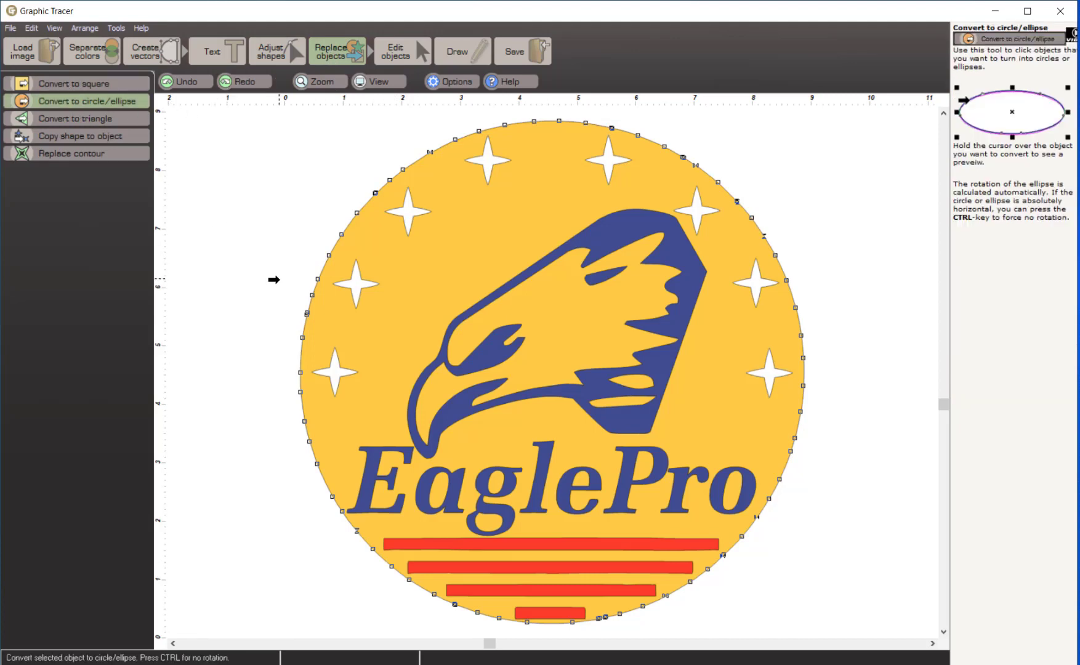
{"action": "left_click", "coordinate": [305, 306]}
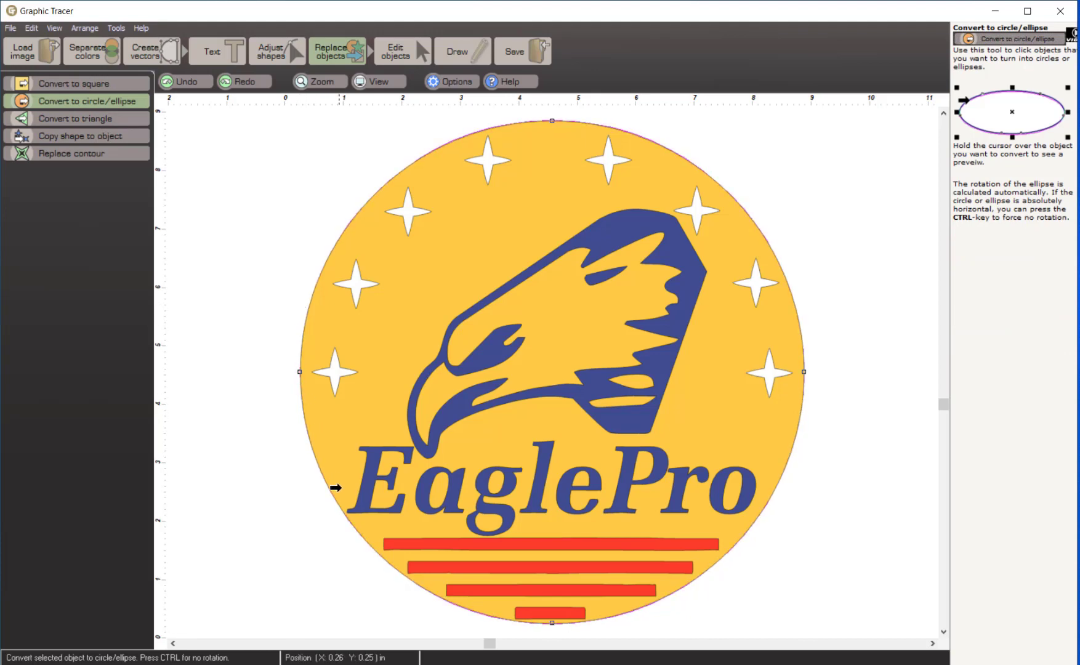
{"action": "scroll", "coordinate": [336, 488], "scroll_direction": "up", "scroll_amount": 4}
{"action": "scroll", "coordinate": [546, 371], "scroll_direction": "down", "scroll_amount": 2}
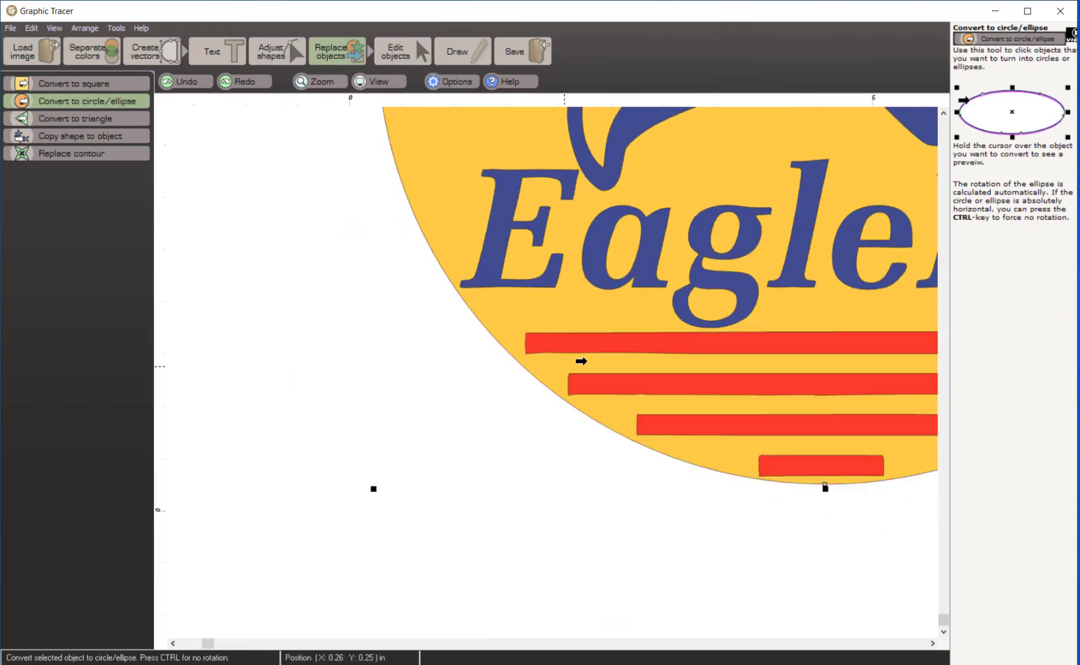
Convert the four red bars below the lettering into exact rectangles with no rotation.
{"action": "left_click", "coordinate": [92, 80]}
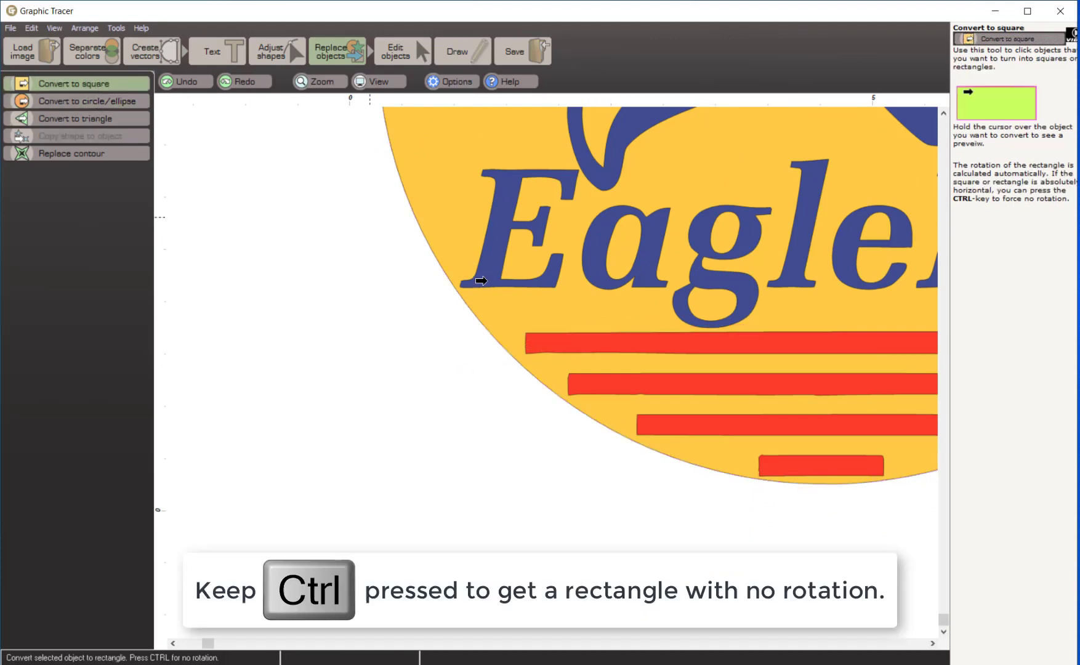
{"action": "left_click", "coordinate": [659, 344]}
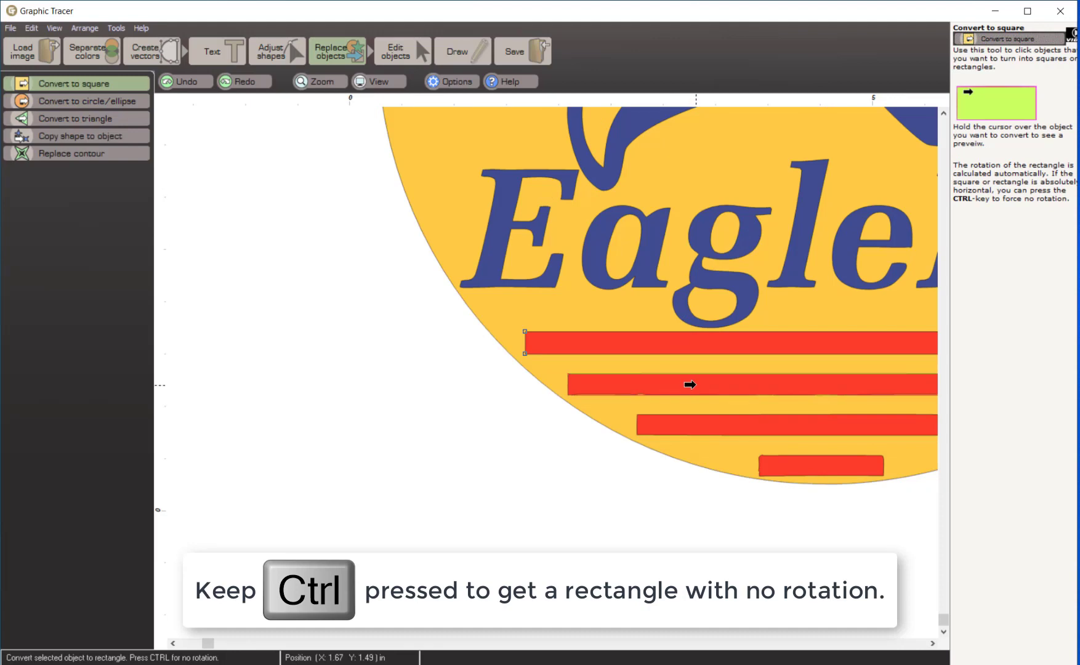
{"action": "left_click", "coordinate": [690, 381]}
{"action": "left_click", "coordinate": [702, 426]}
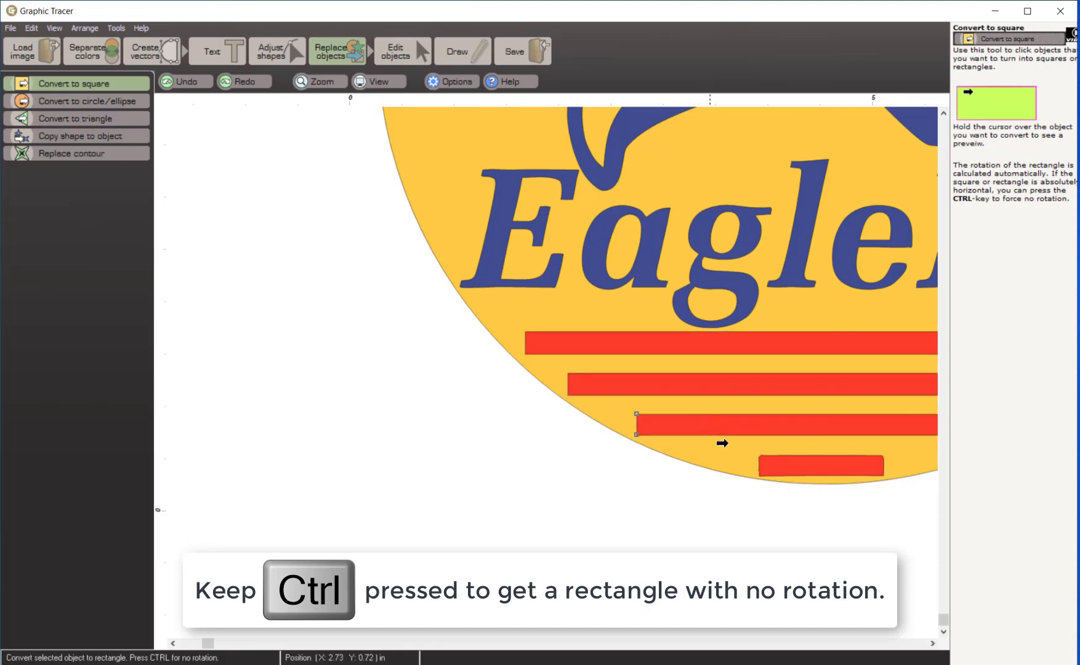
{"action": "left_click", "coordinate": [792, 467], "text": "ctrl"}
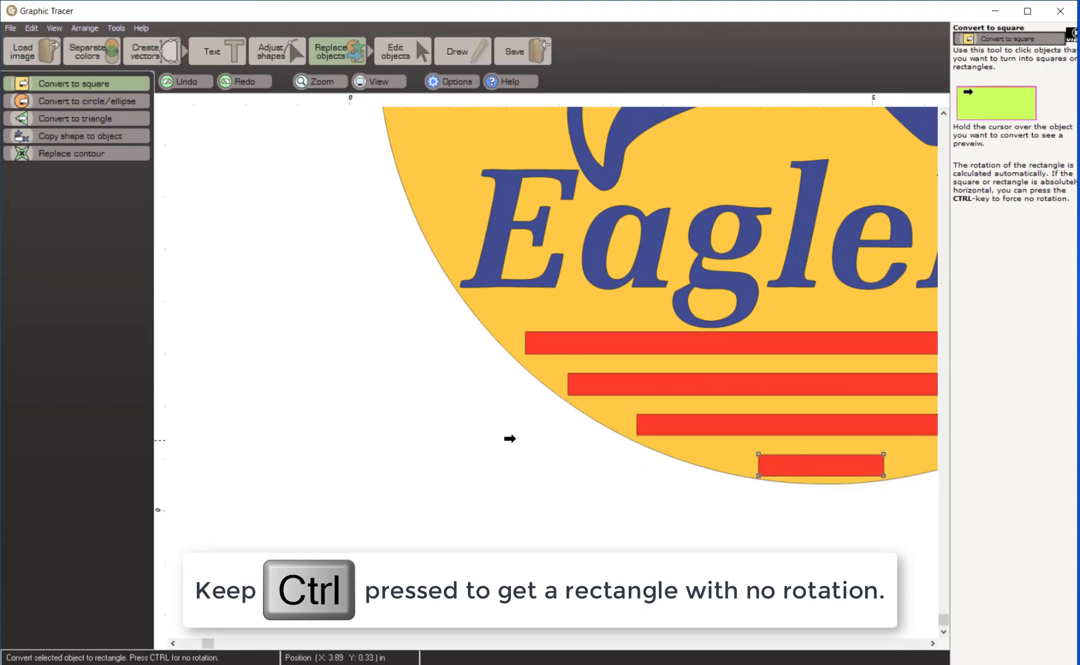
Show the whole finished logo and start saving it.
{"action": "key", "text": "F4"}
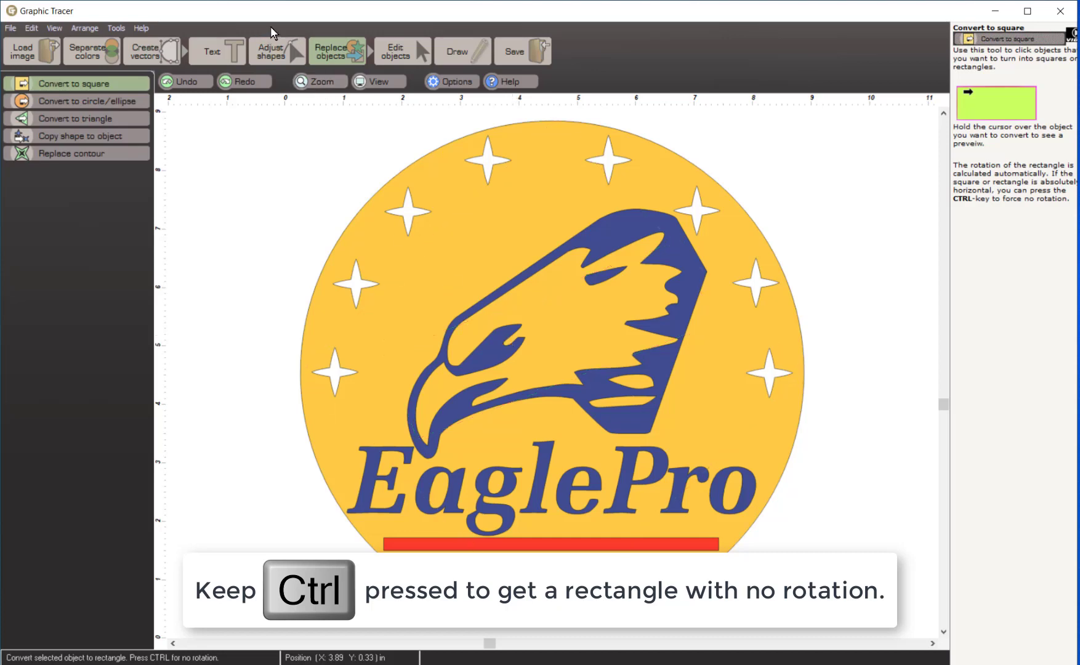
{"action": "left_click", "coordinate": [509, 51]}
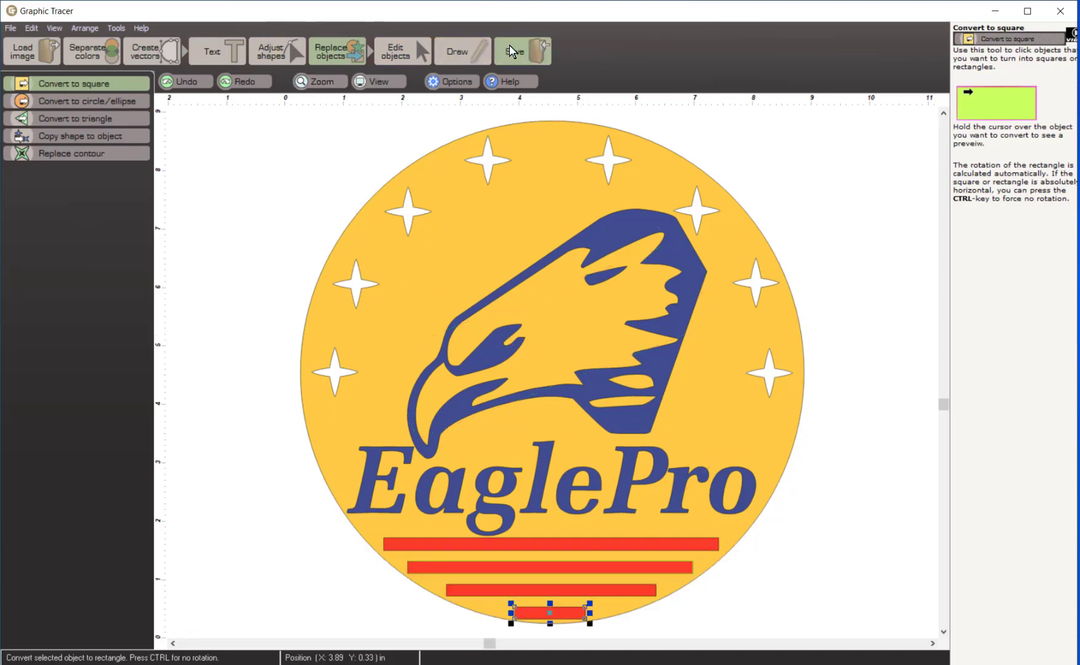